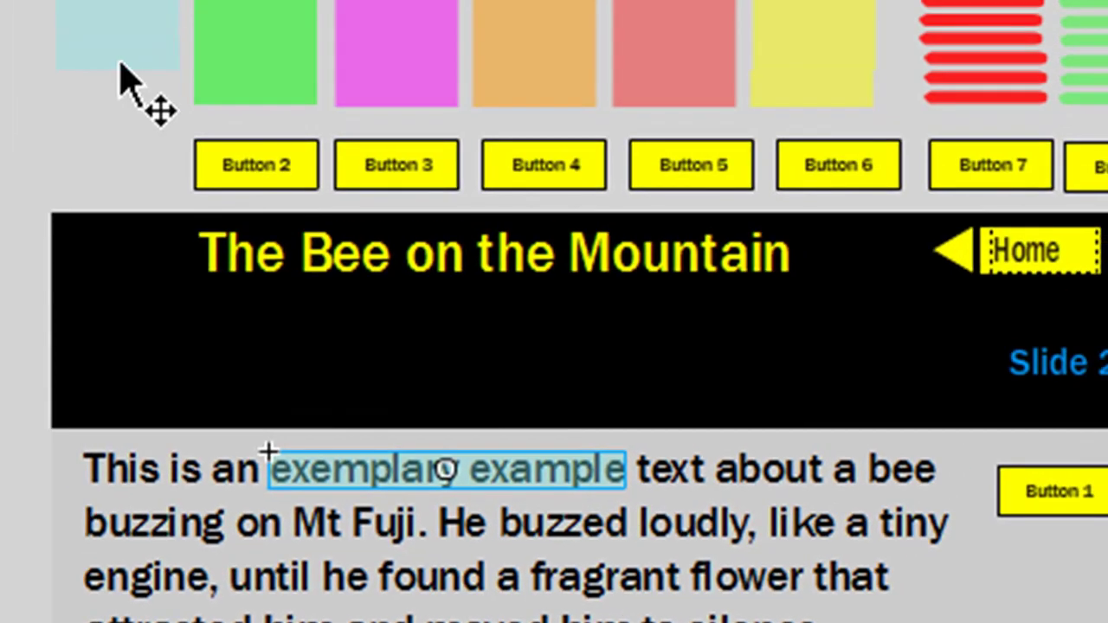
Move a light-blue hotspot clip from the stack above the slide over the word "bee" and set its width to 70.
left_click(152, 62)
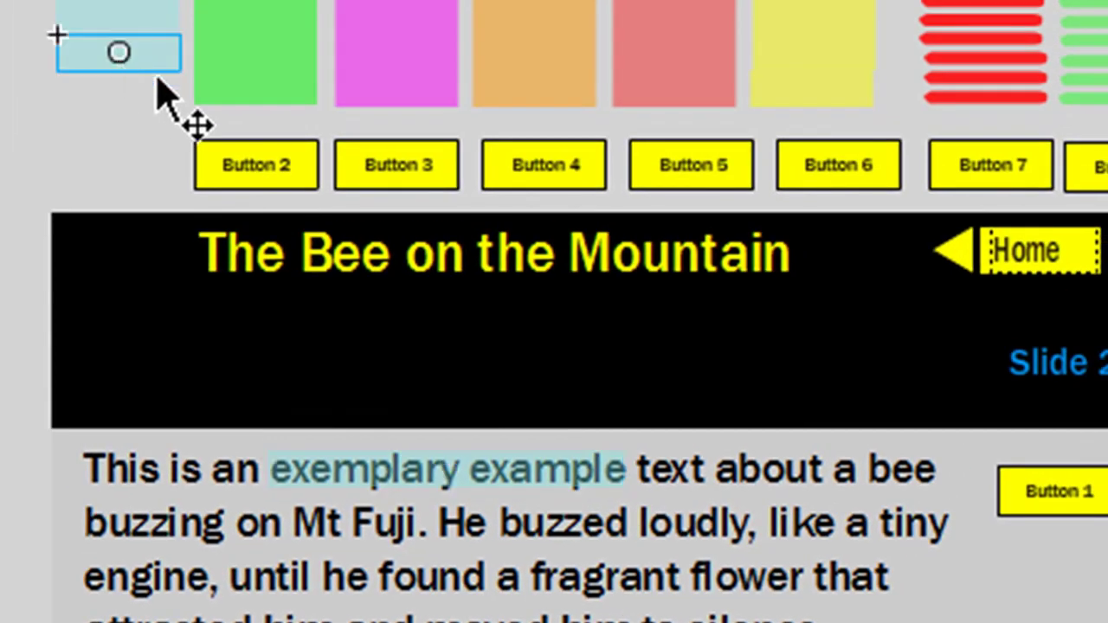
left_click_drag(154, 69, 940, 472)
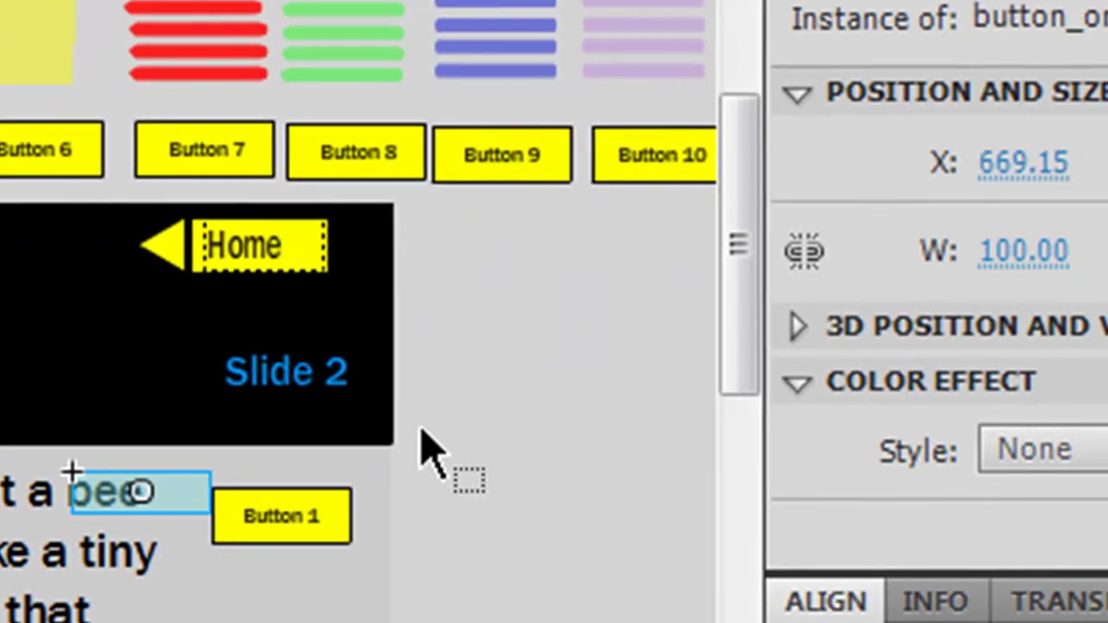
left_click(1014, 253)
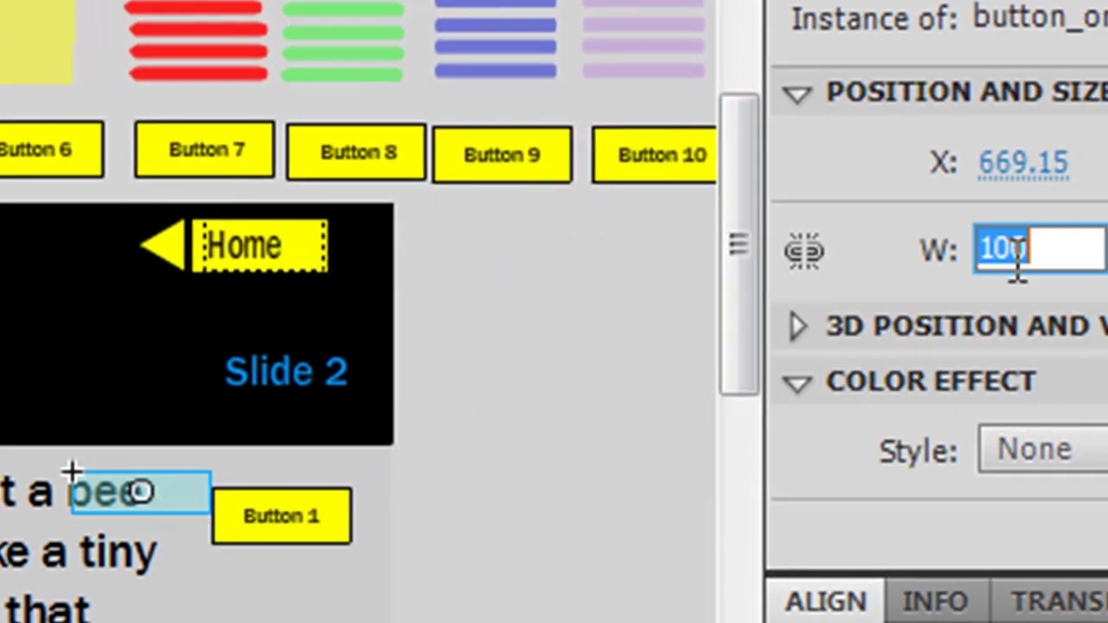
type("70")
key("Return")
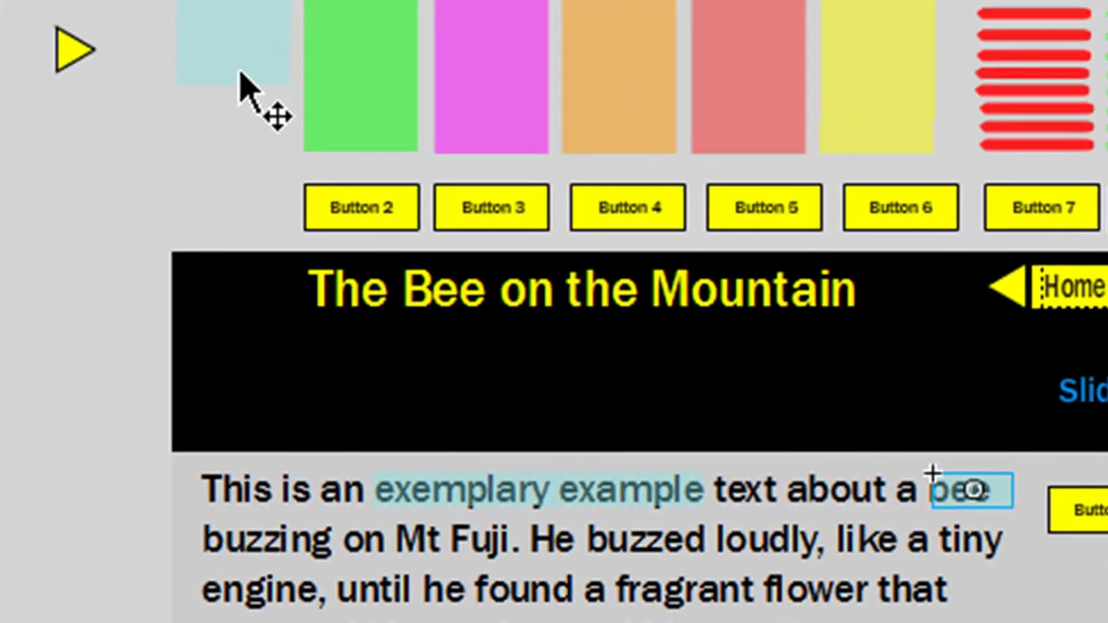
Place another light-blue hotspot clip over the word "buzzing" and size it to 115 wide and 40 high.
left_click_drag(242, 82, 269, 546)
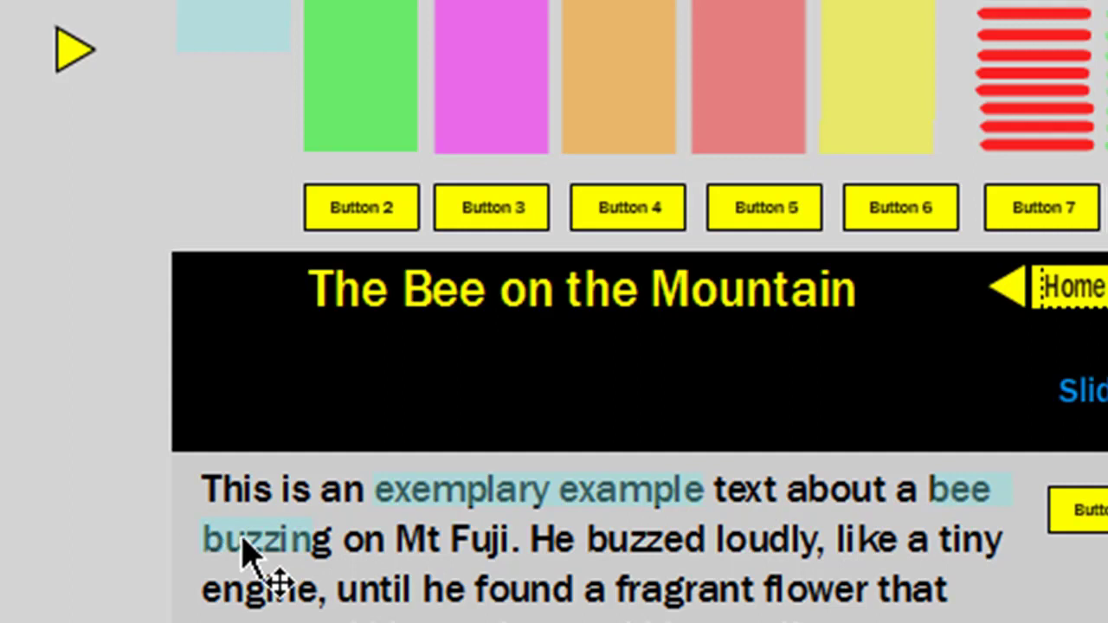
key("Down")
key("Down")
key("Up")
key("Up")
key("Down")
key("Down")
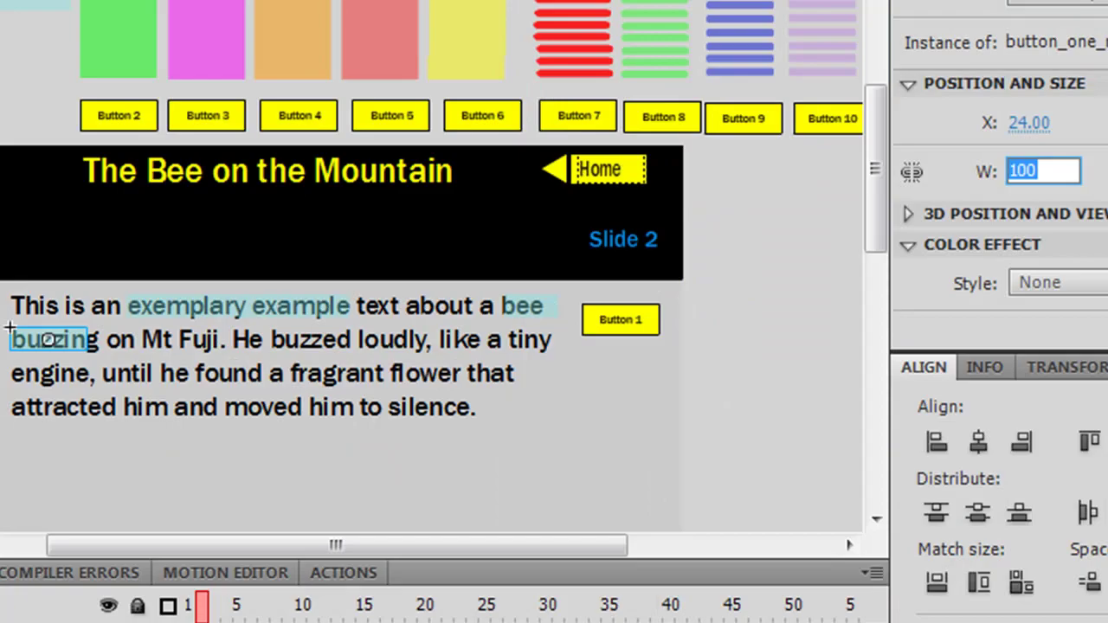
type("115")
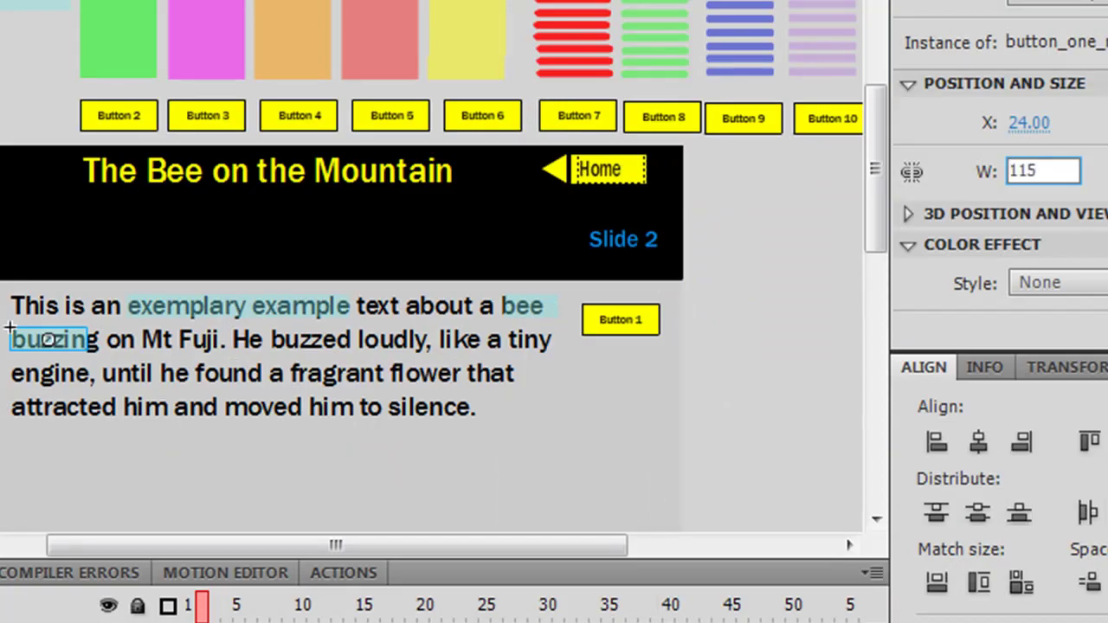
key("Tab")
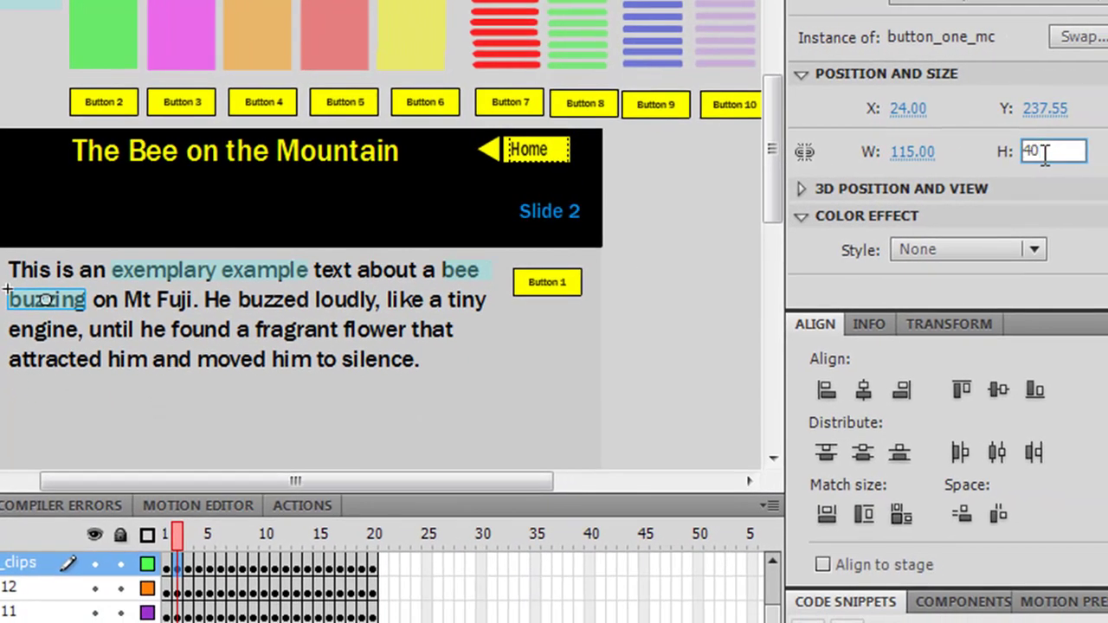
key("Return")
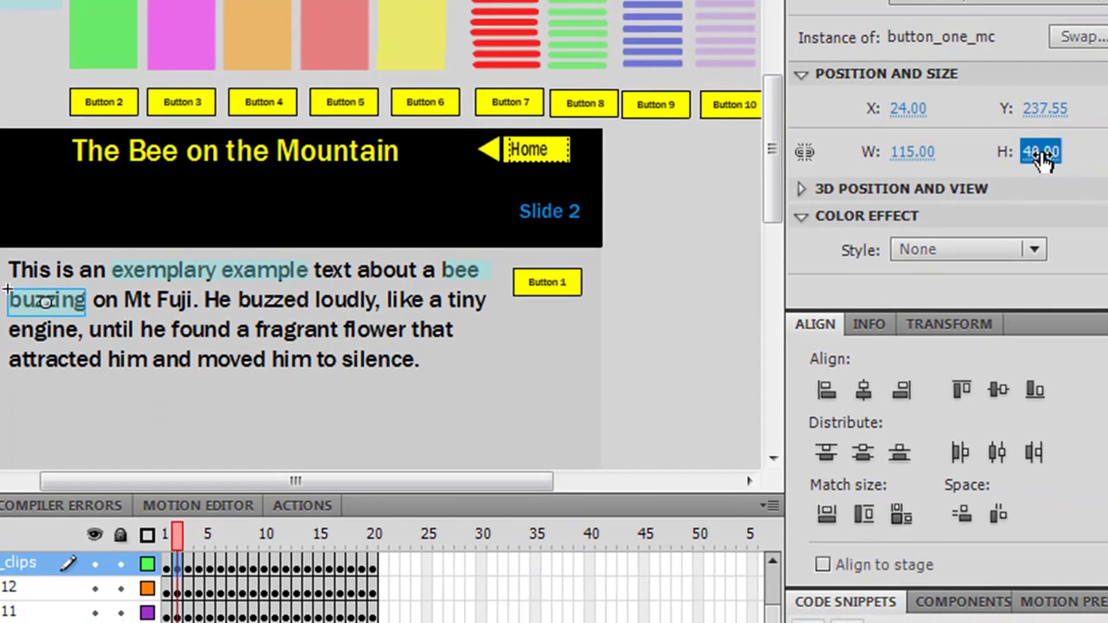
left_click(596, 334)
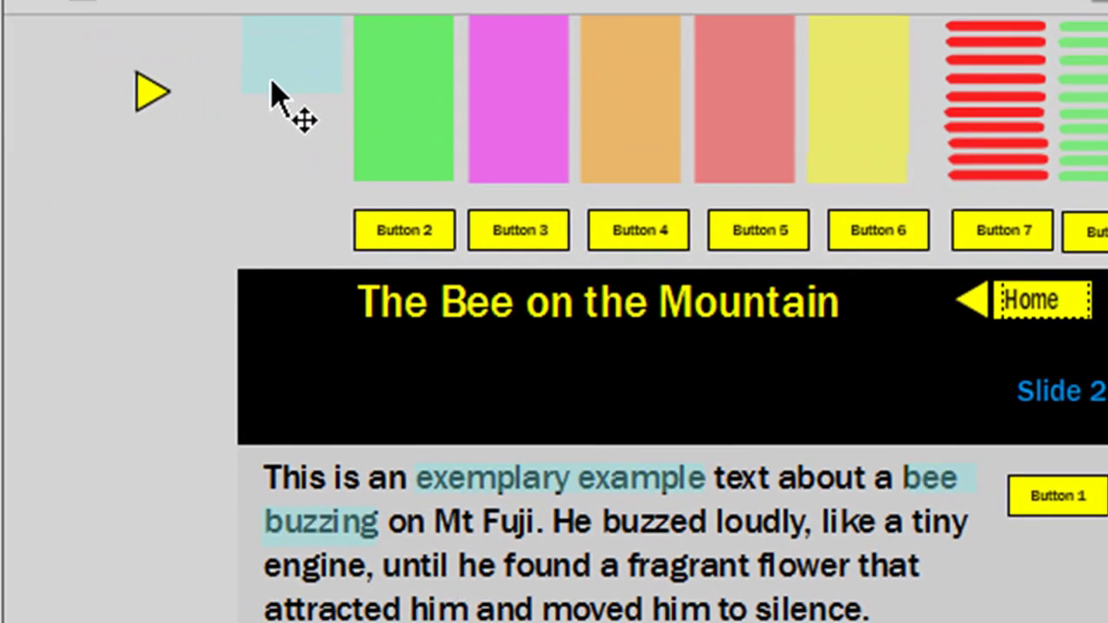
Place another light-blue hotspot clip at "found" in the third line and widen it to cover "found a fragrant flower".
left_click(260, 61)
left_click_drag(316, 84, 576, 571)
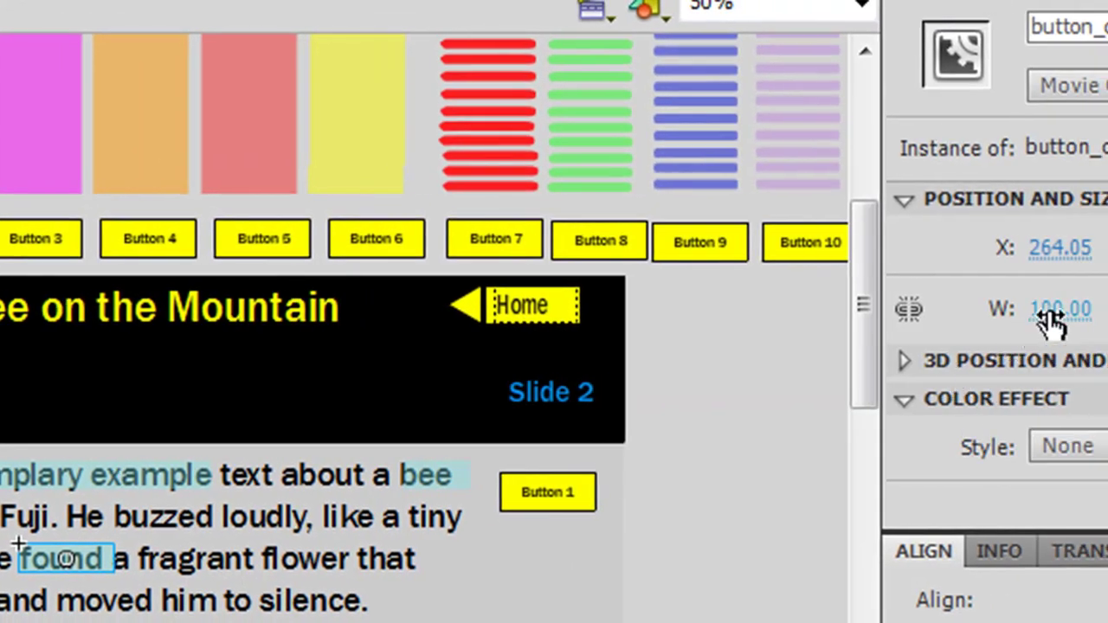
left_click(1053, 320)
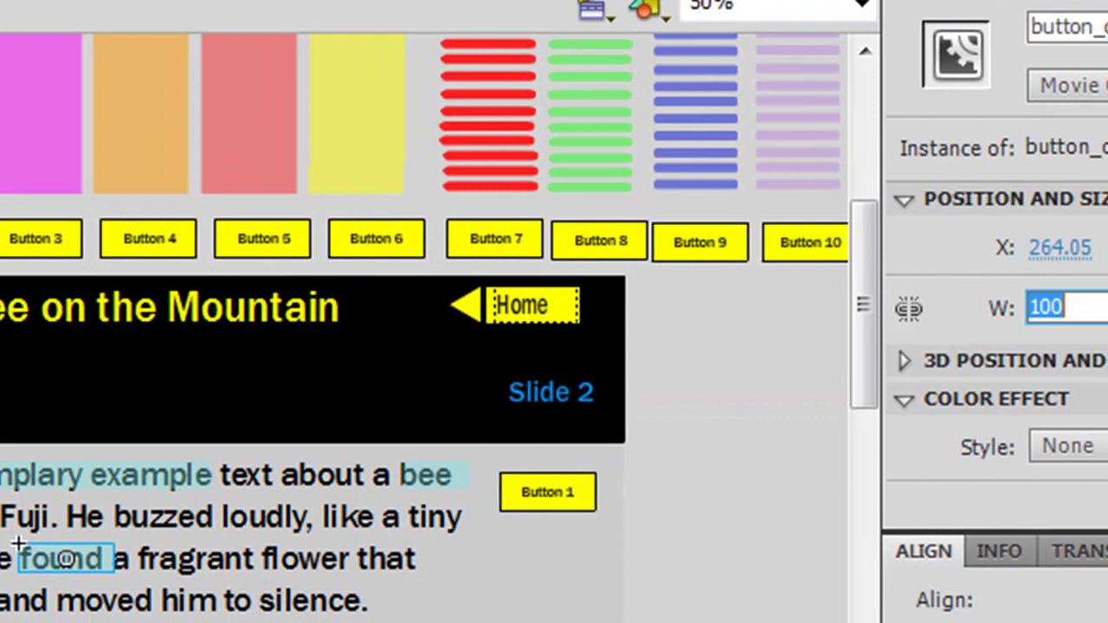
type("300")
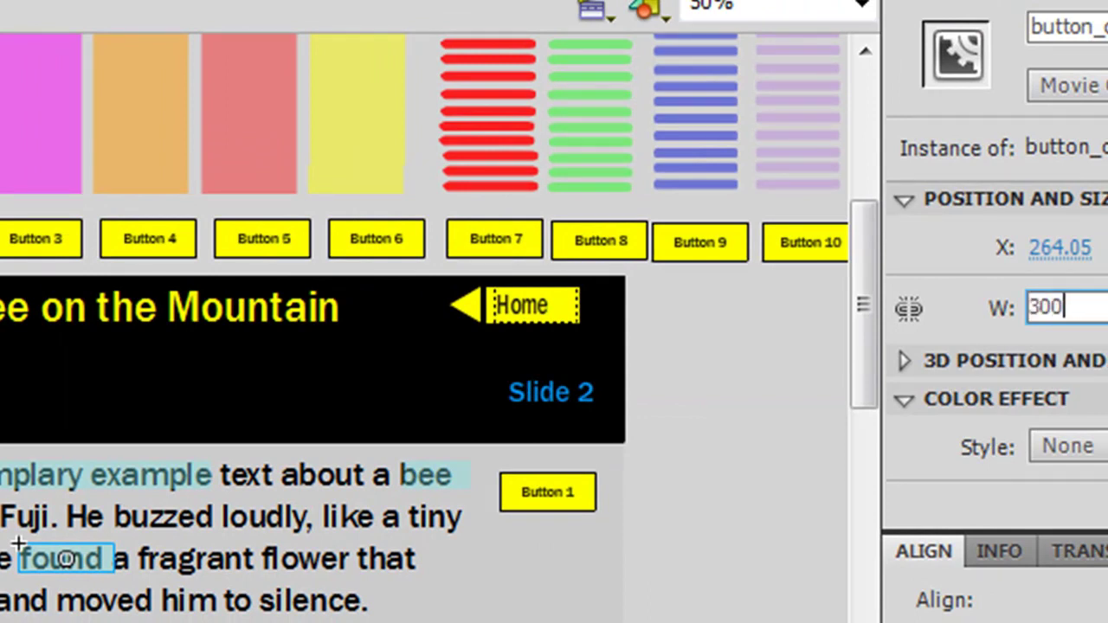
key("Return")
left_click(1057, 310)
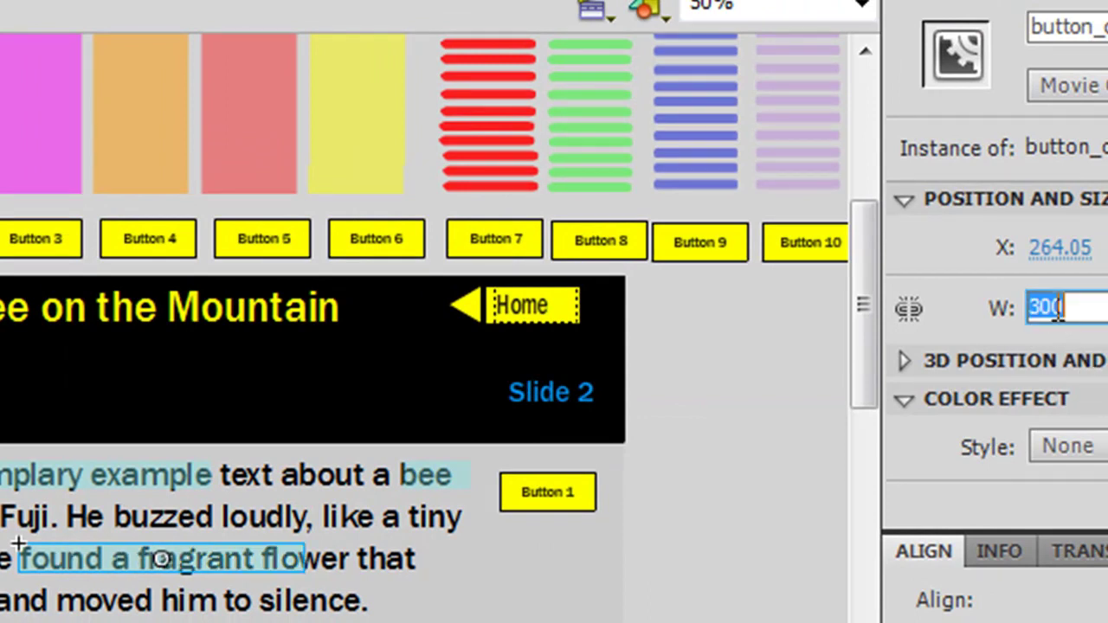
type("35")
key("Return")
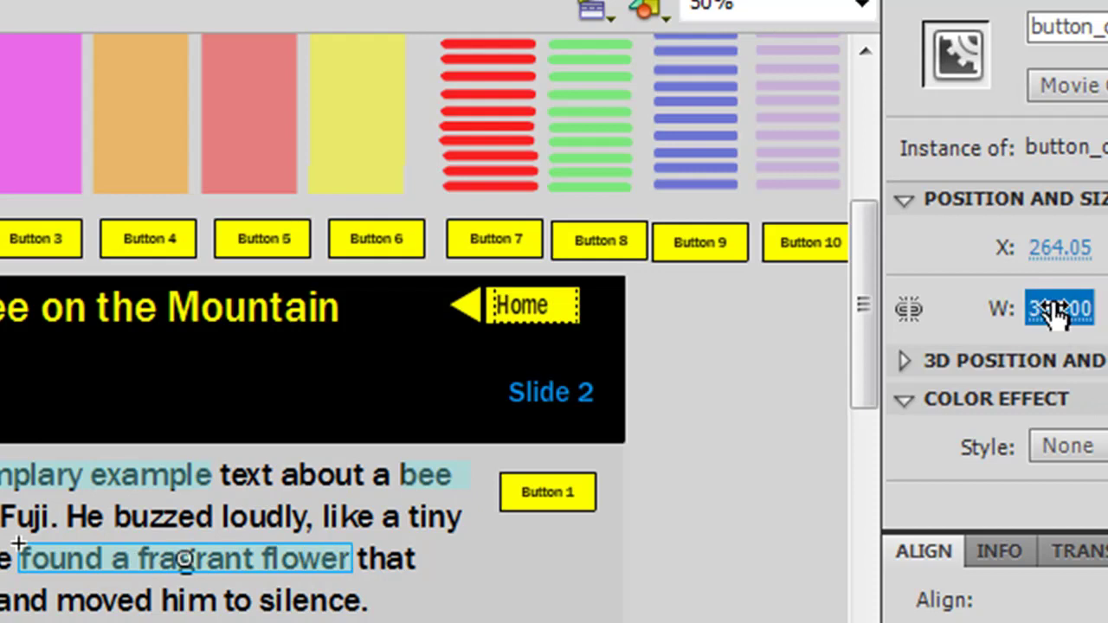
left_click(690, 546)
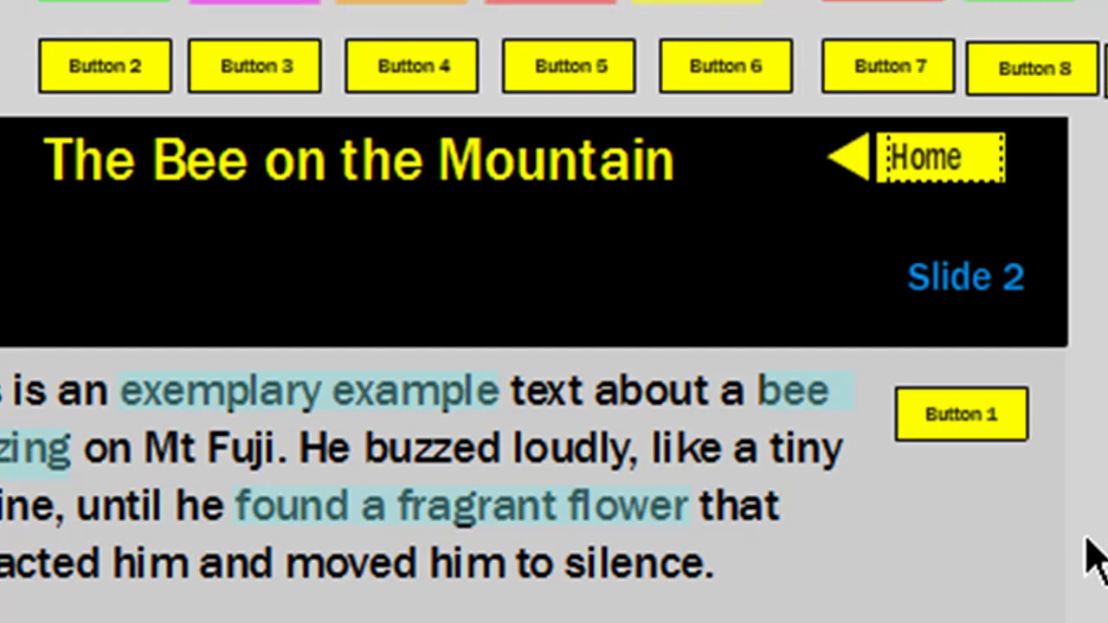
Save the document and switch to Windows Explorer to check the Flash files in the Working Files folder.
key("ctrl+s")
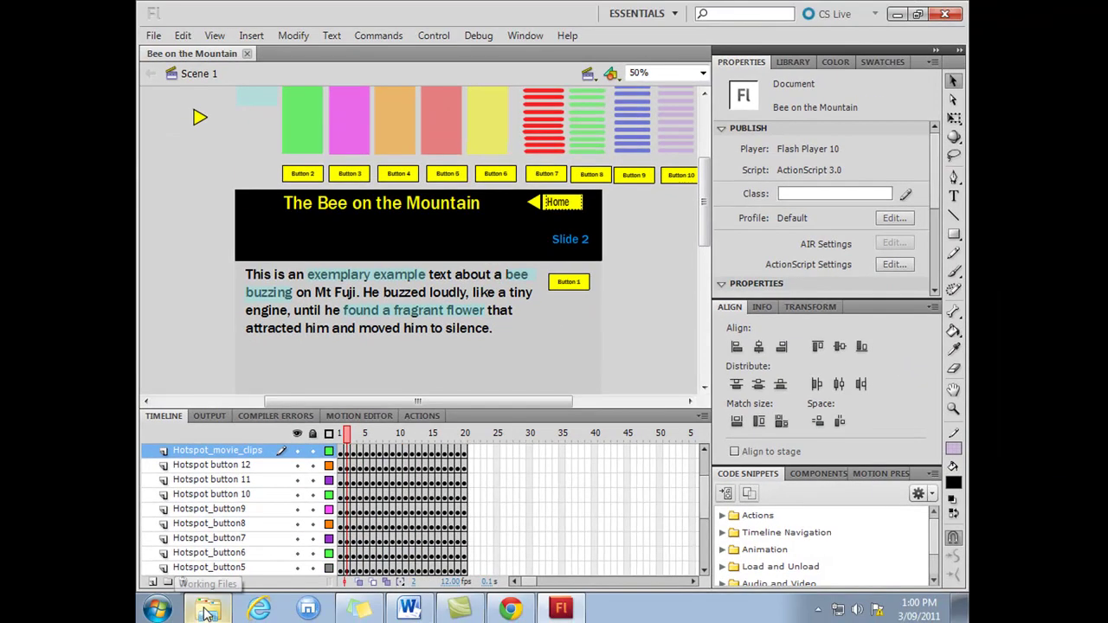
left_click(207, 611)
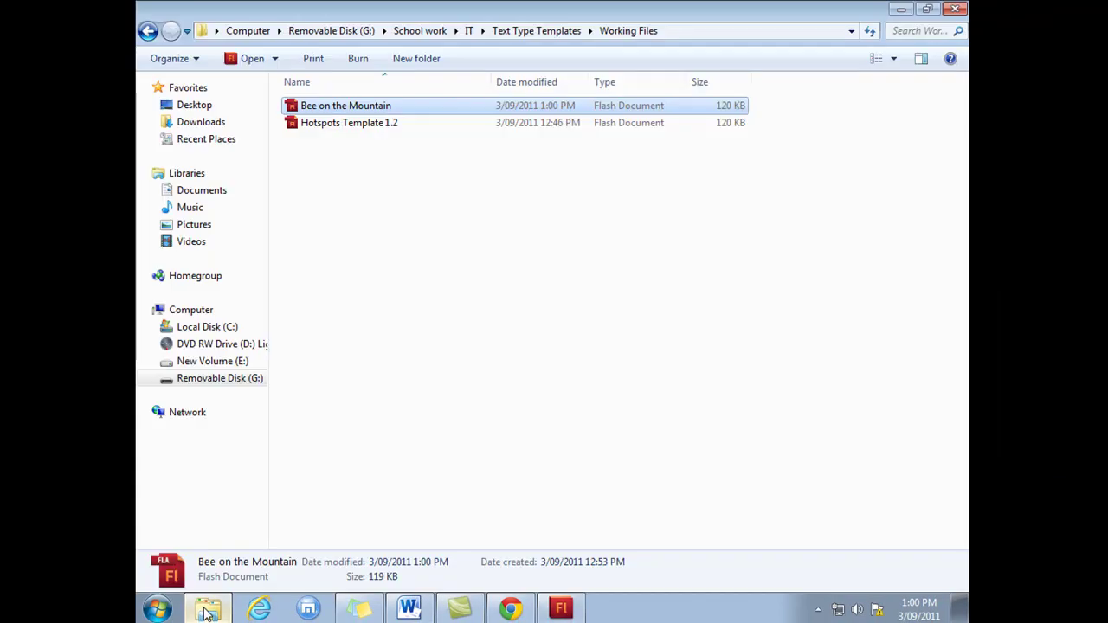
left_click(407, 171)
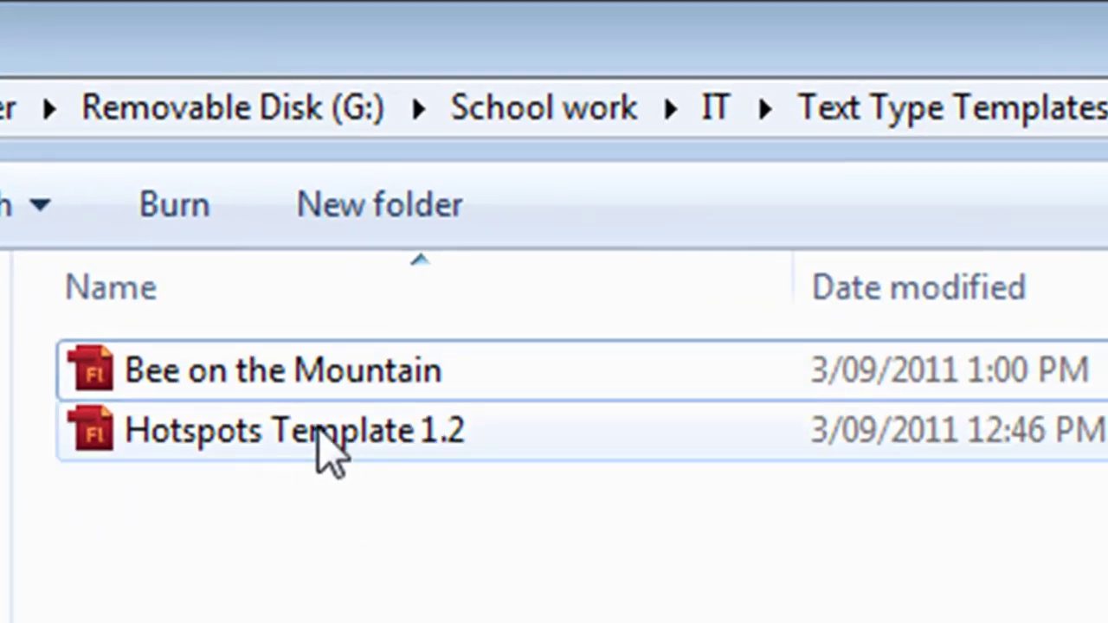
mouse_move(262, 367)
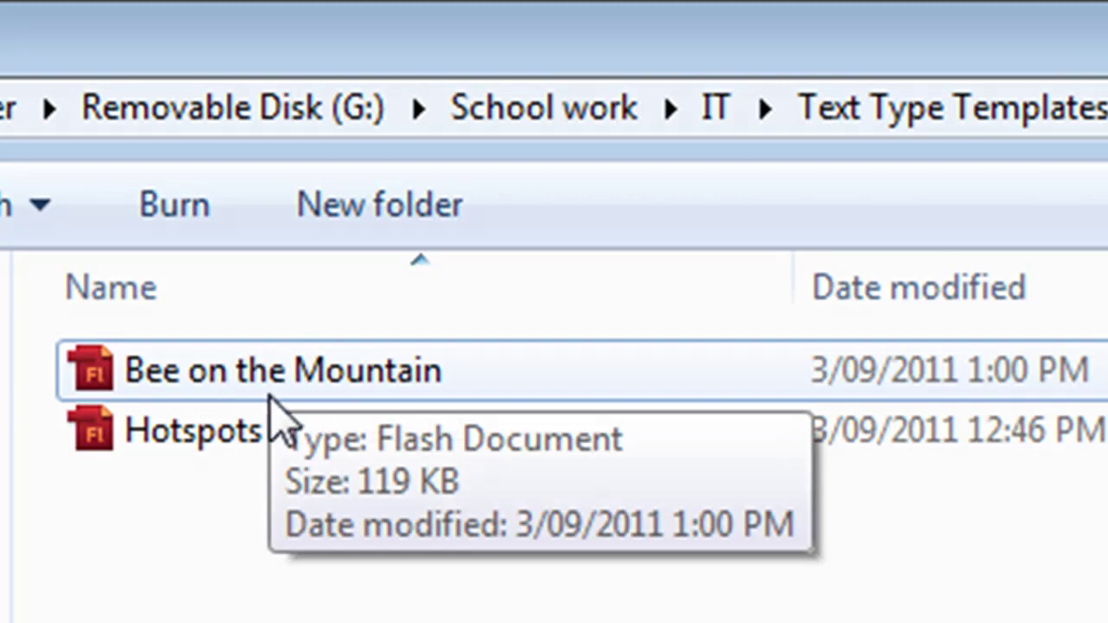
Open the Bee on the Mountain Flash document from the folder and publish it.
double_click(272, 381)
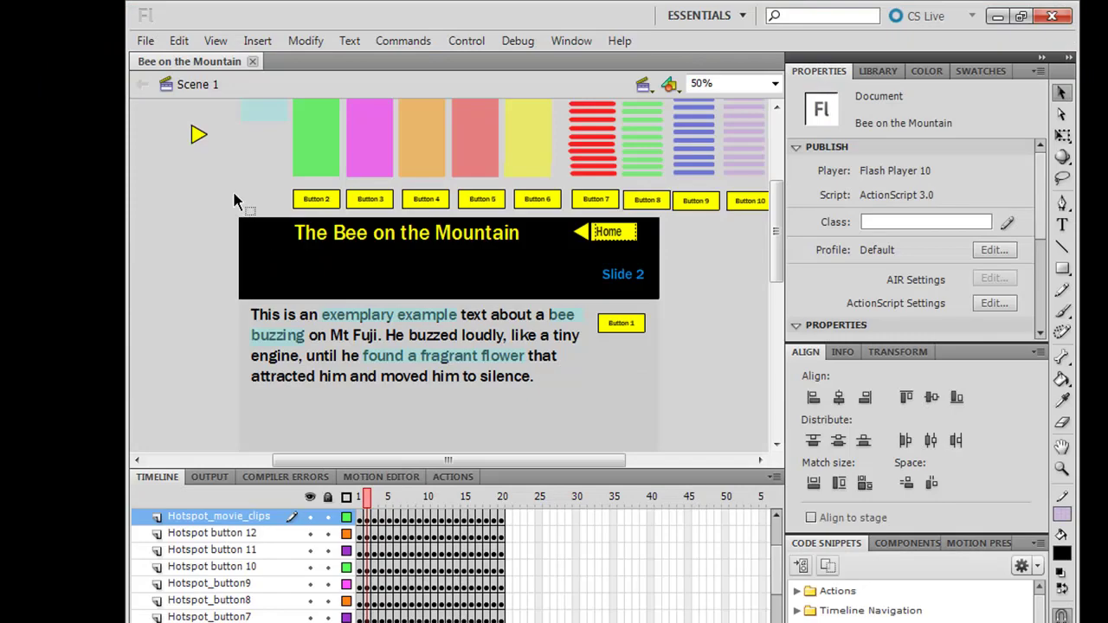
left_click(142, 41)
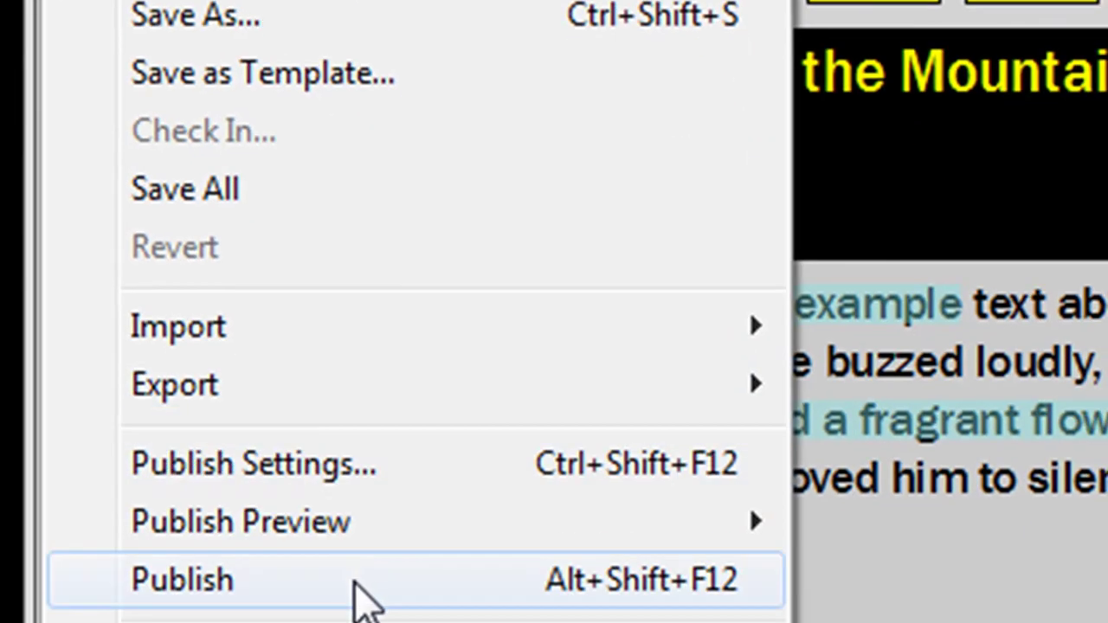
left_click(359, 597)
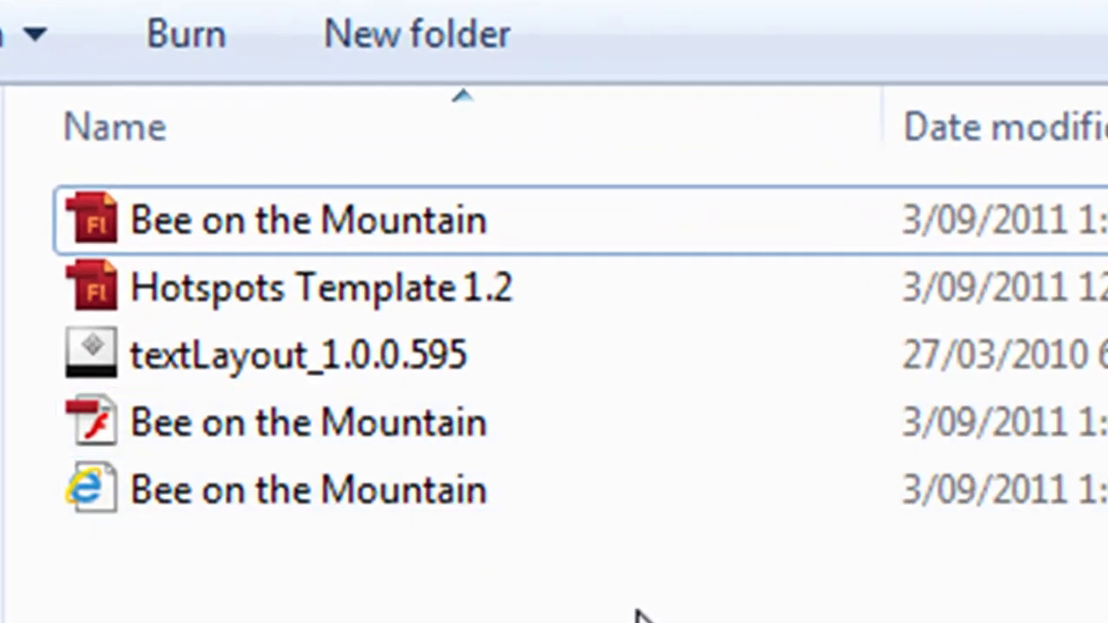
Open the published Bee on the Mountain HTML document from the Working Files folder and allow its blocked content.
mouse_move(177, 520)
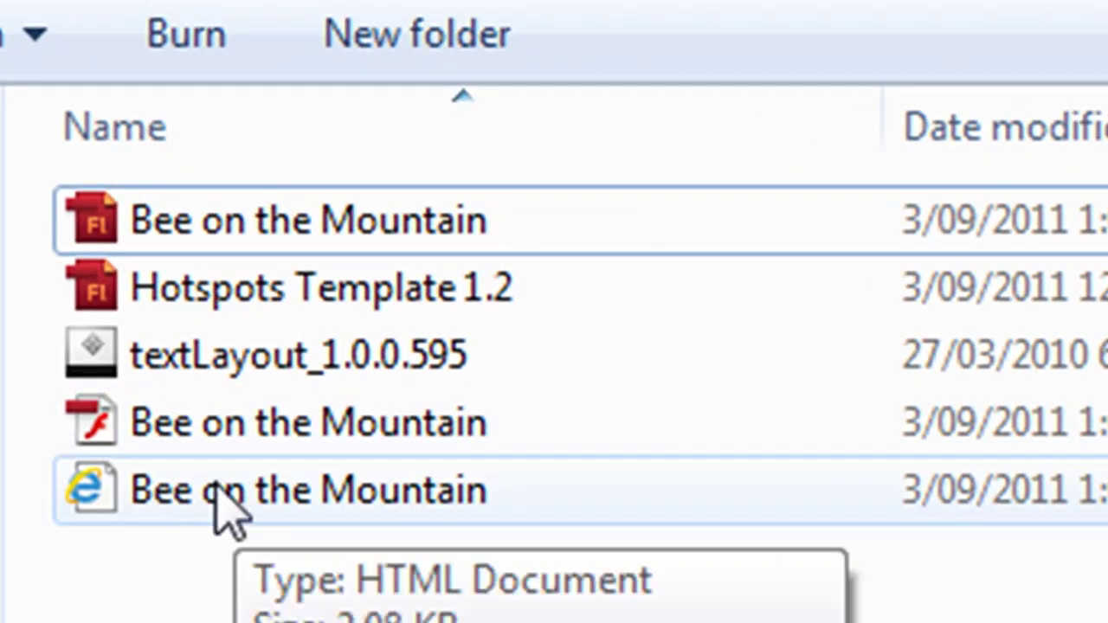
left_click_drag(408, 594, 421, 354)
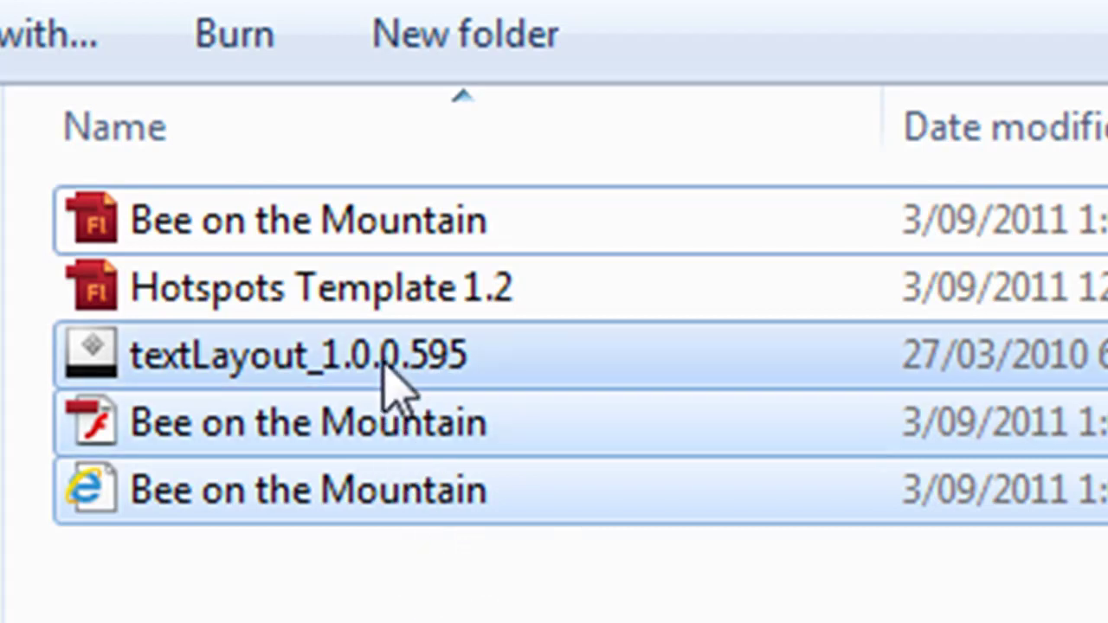
left_click(456, 611)
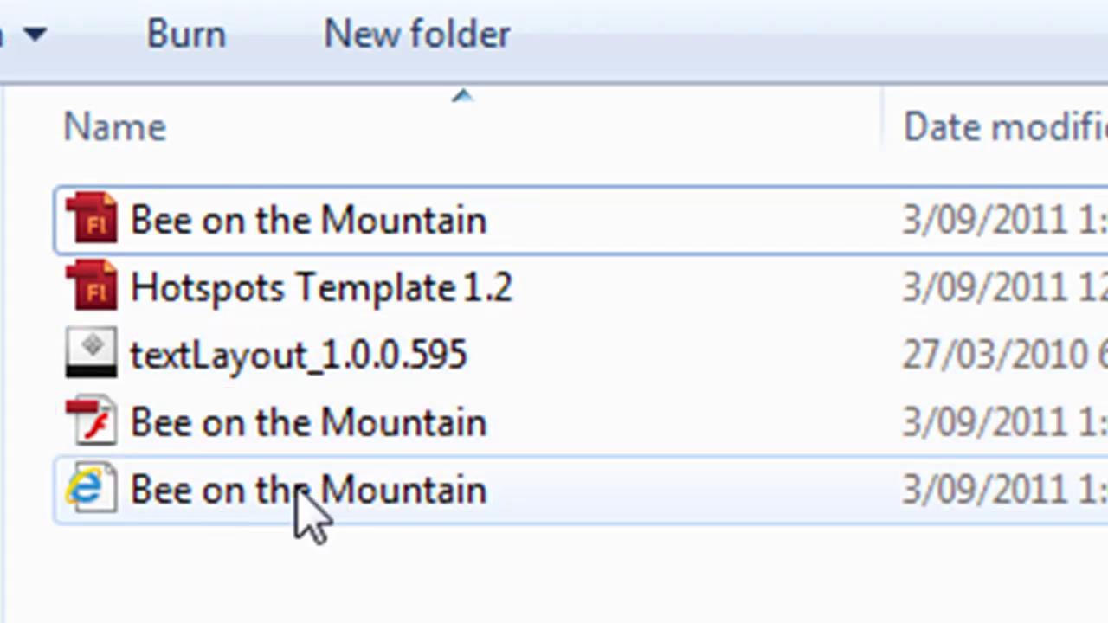
mouse_move(329, 487)
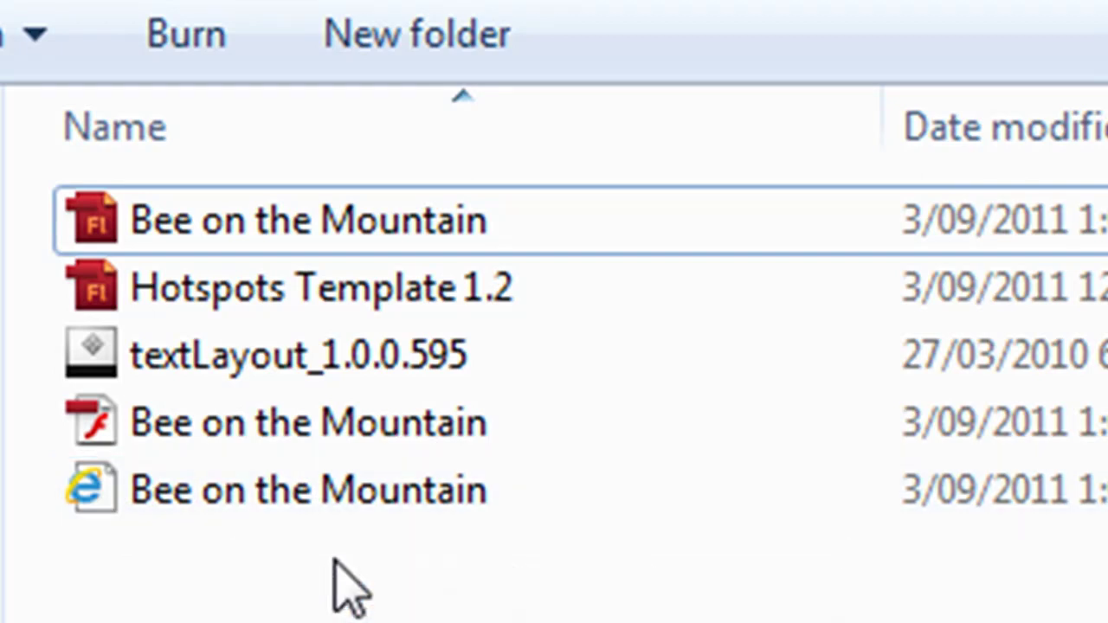
left_click(364, 500)
double_click(363, 501)
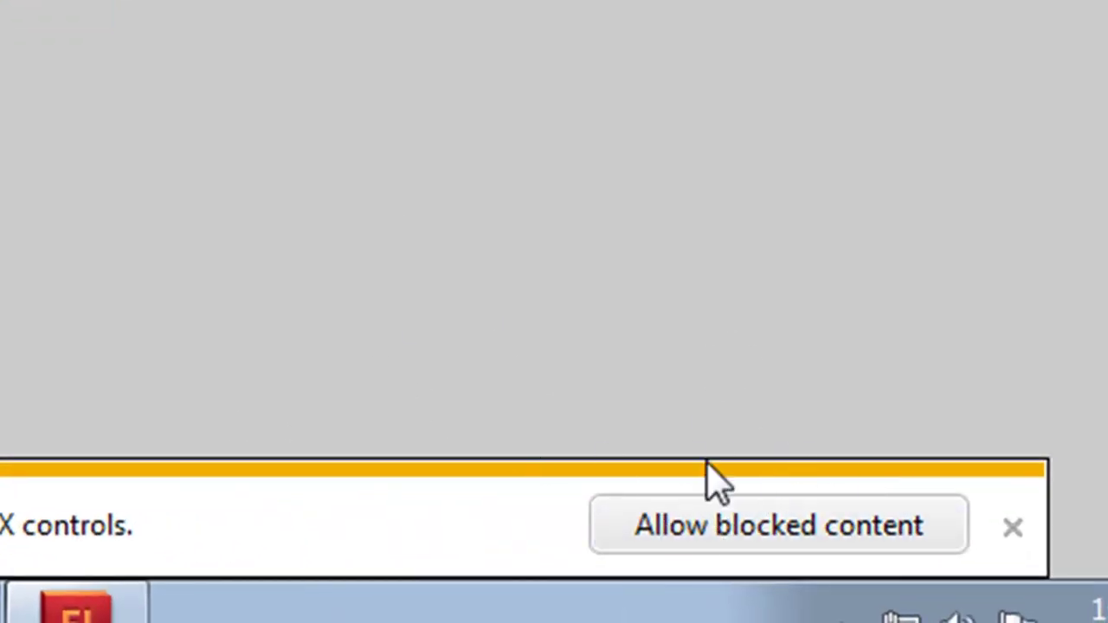
left_click(719, 544)
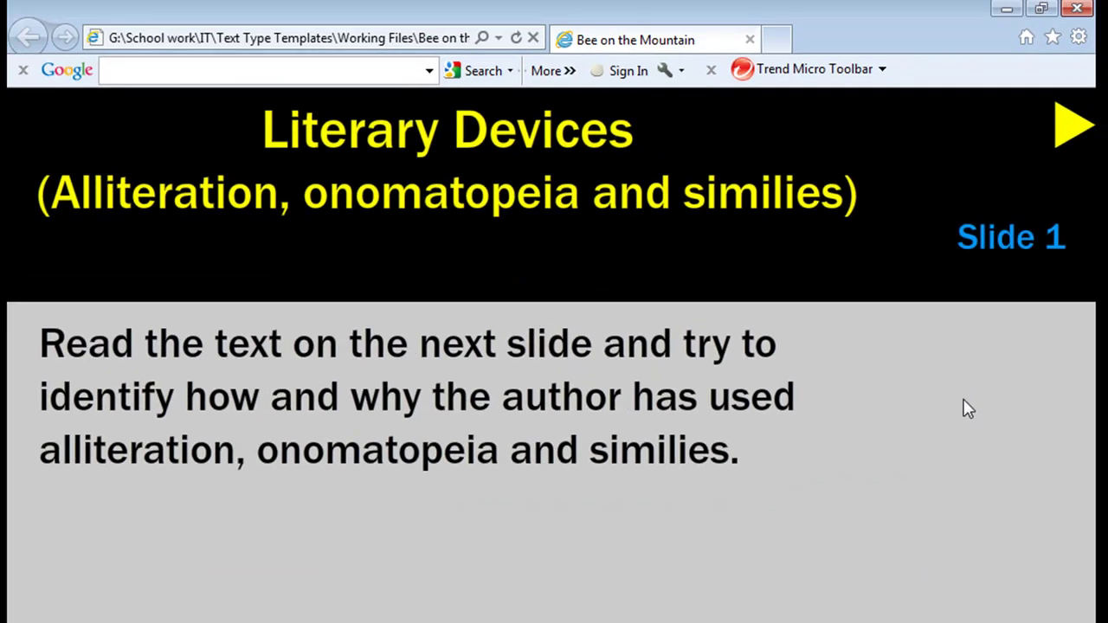
Advance the published presentation to Slide 2 and check the passage and its Button 1.
left_click(1072, 130)
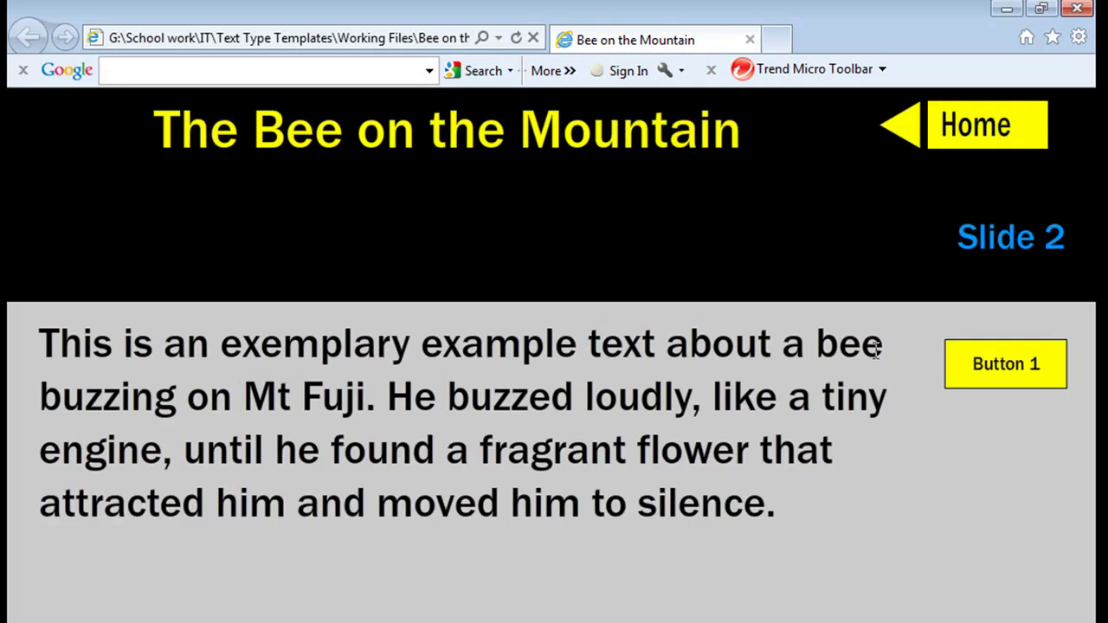
mouse_move(973, 381)
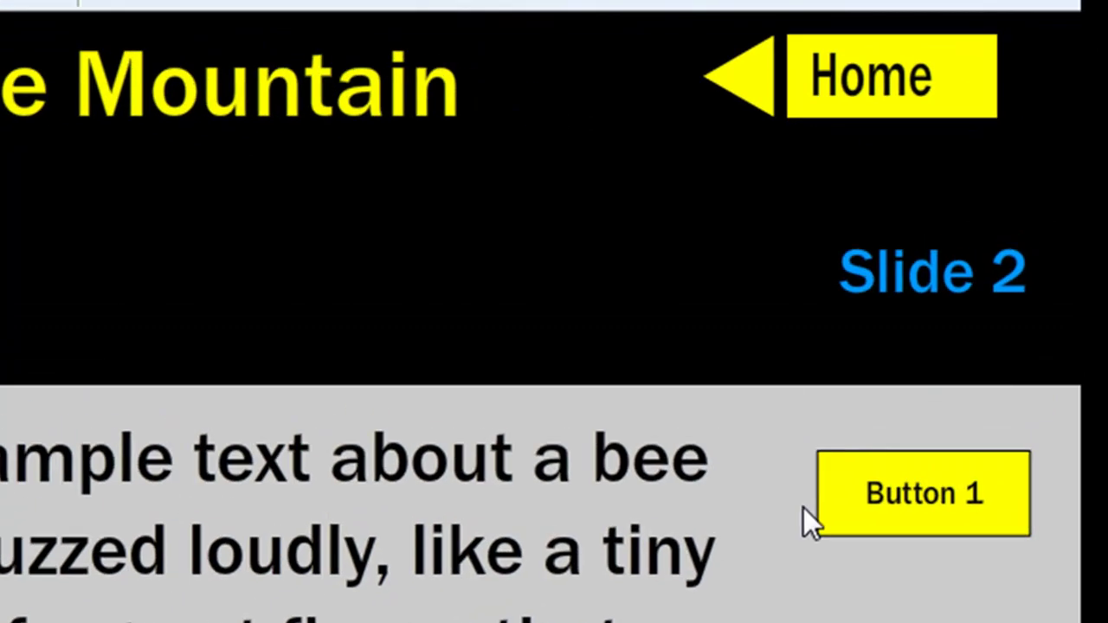
mouse_move(860, 525)
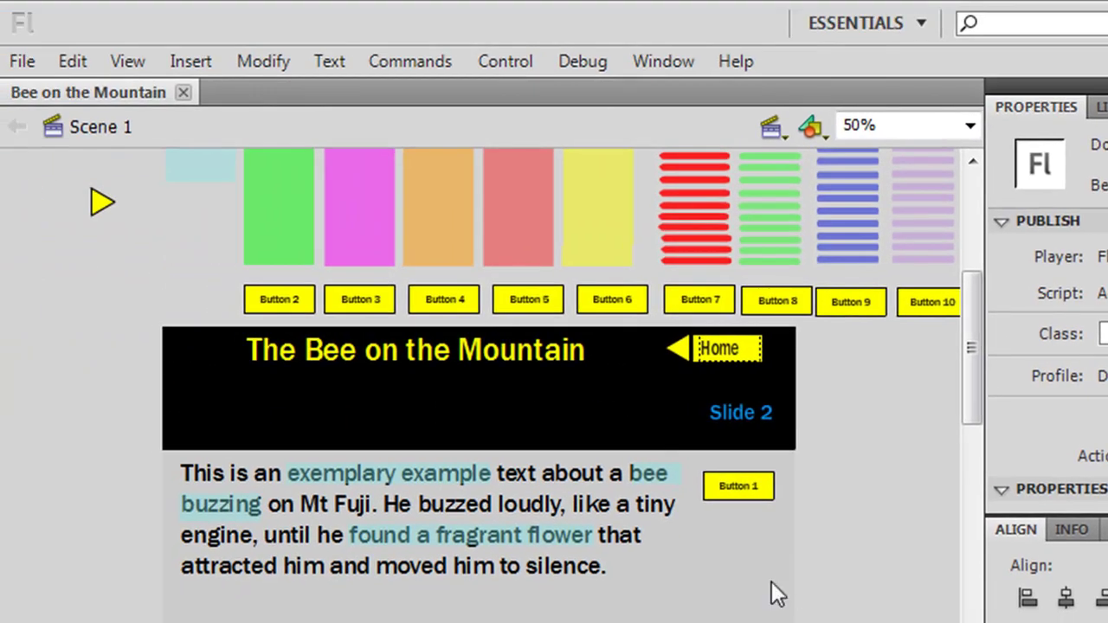
Open the Button 1 symbol beside the Slide 2 passage and change its Up-state label to Alliteration.
left_click(739, 482)
double_click(740, 487)
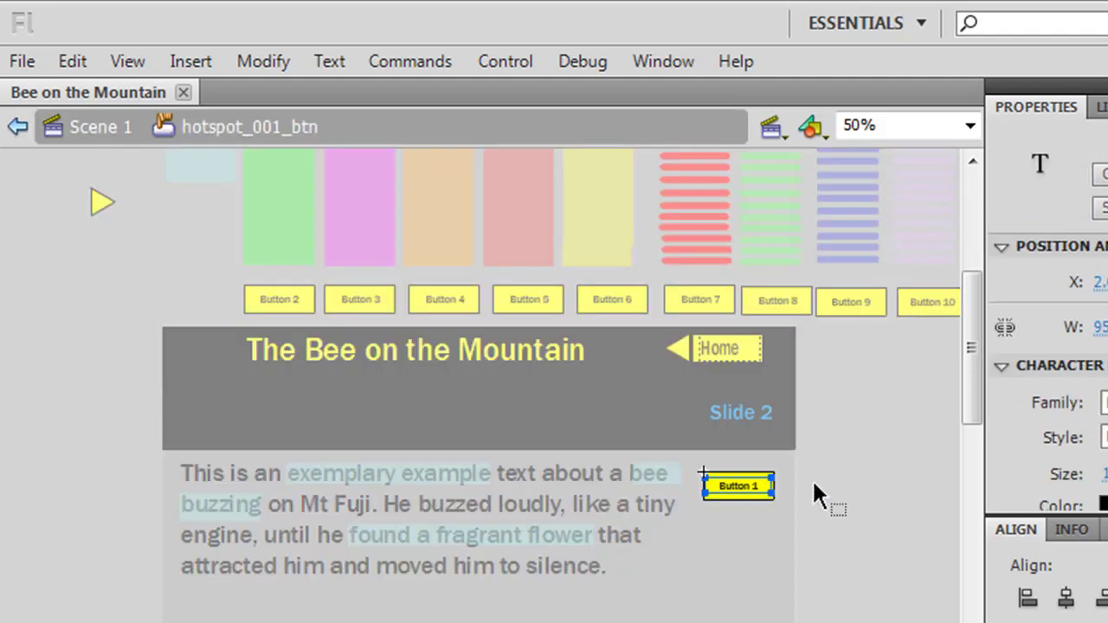
key("ctrl+equal")
key("ctrl+equal")
key("ctrl+equal")
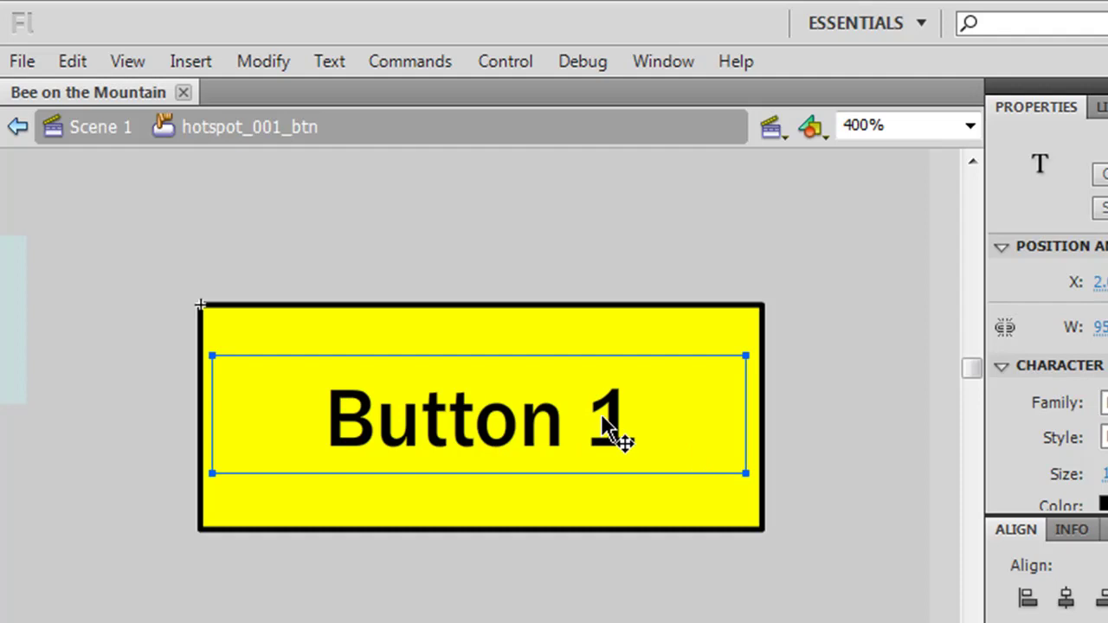
double_click(623, 418)
left_click_drag(623, 417, 345, 425)
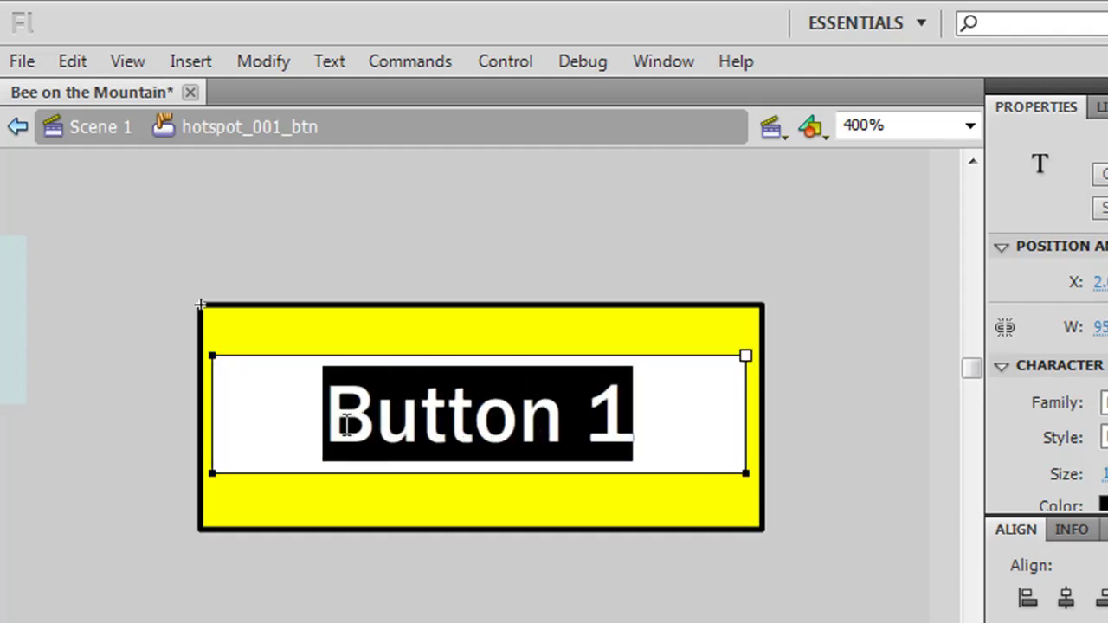
type("A")
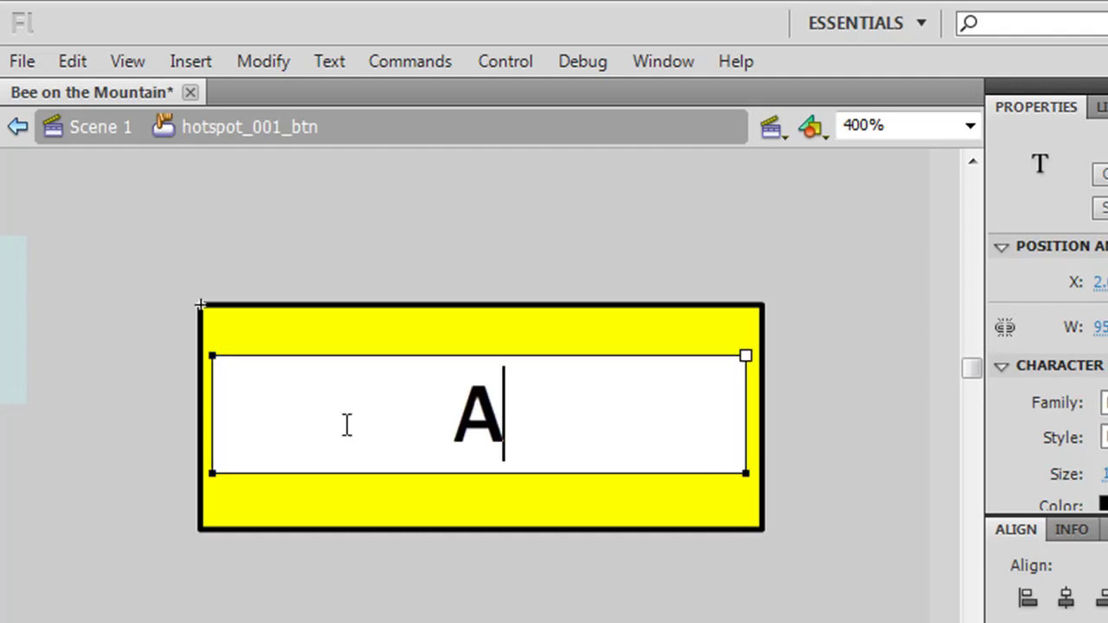
type("lliteration")
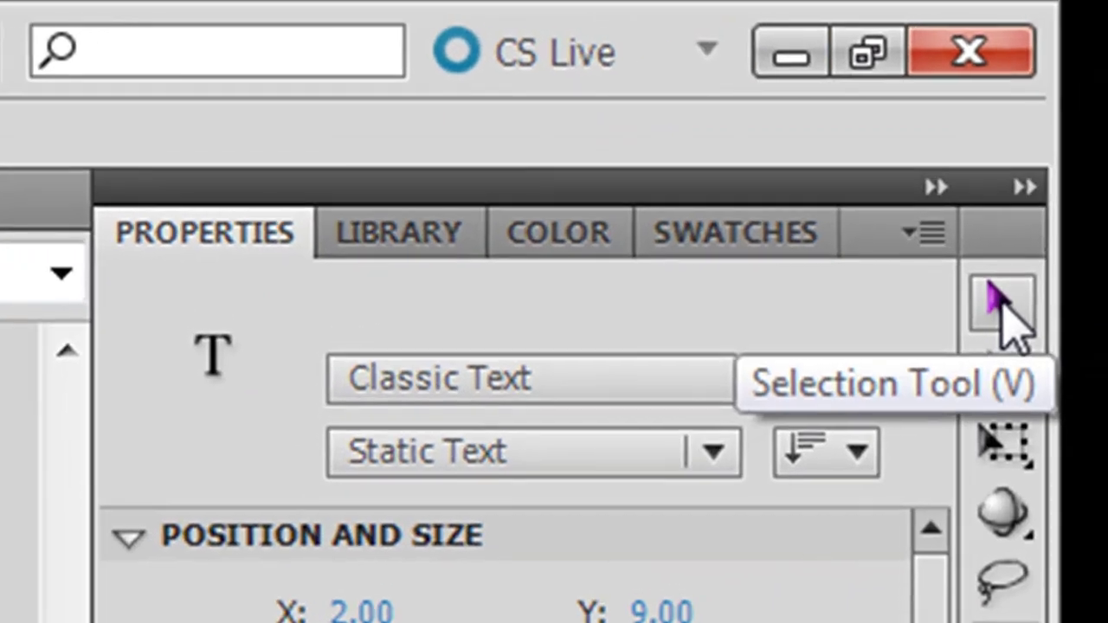
left_click(1001, 303)
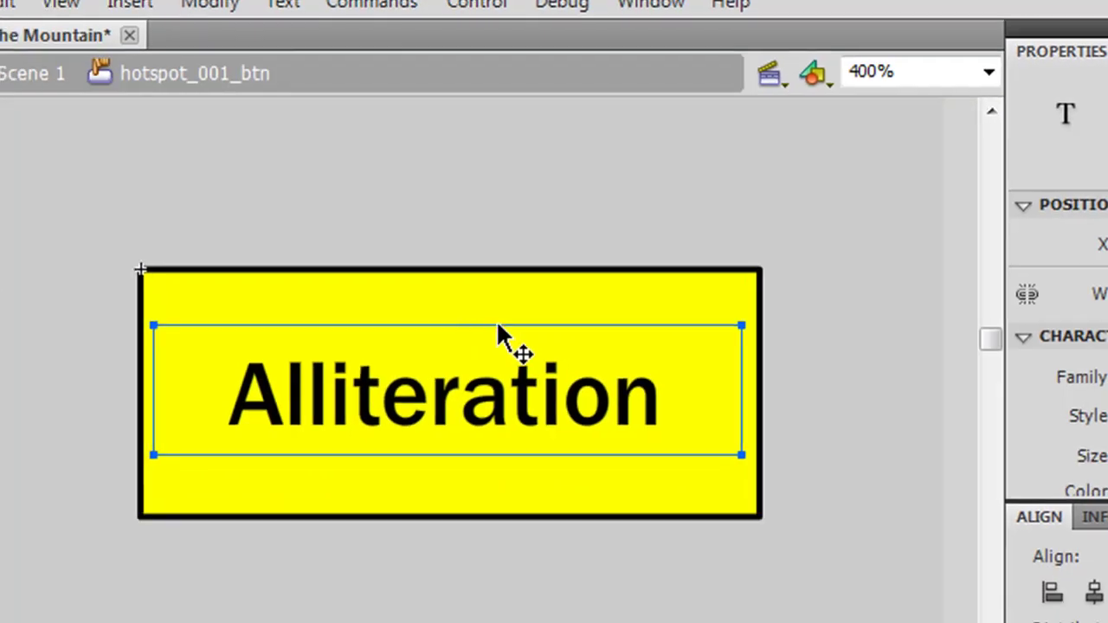
Copy the Alliteration label and paste it in place on the button's Over frame.
right_click(512, 362)
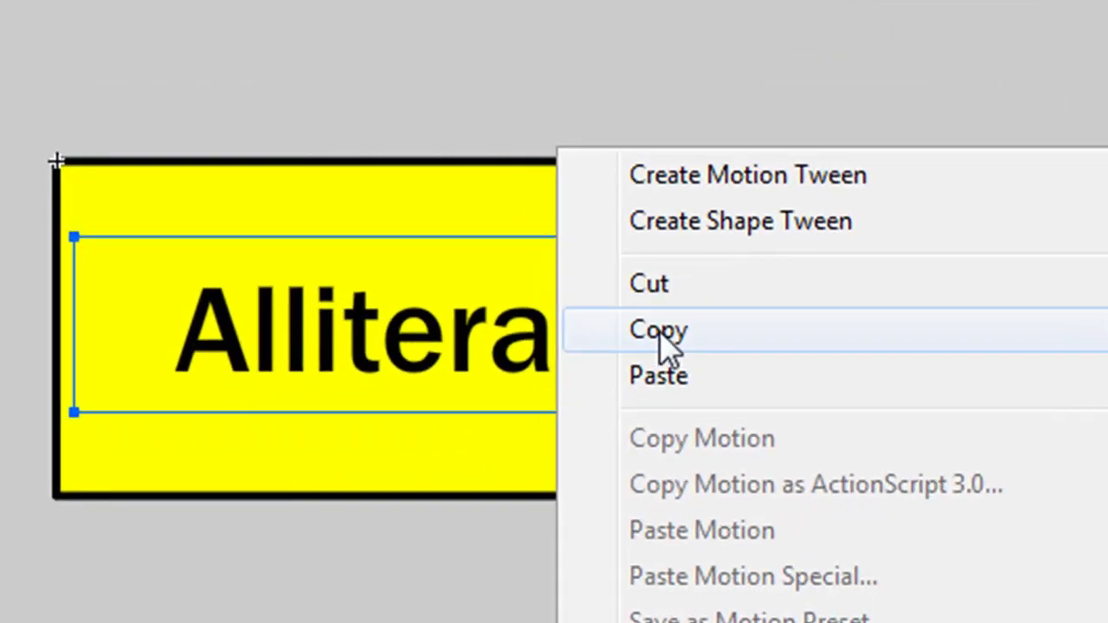
left_click(674, 342)
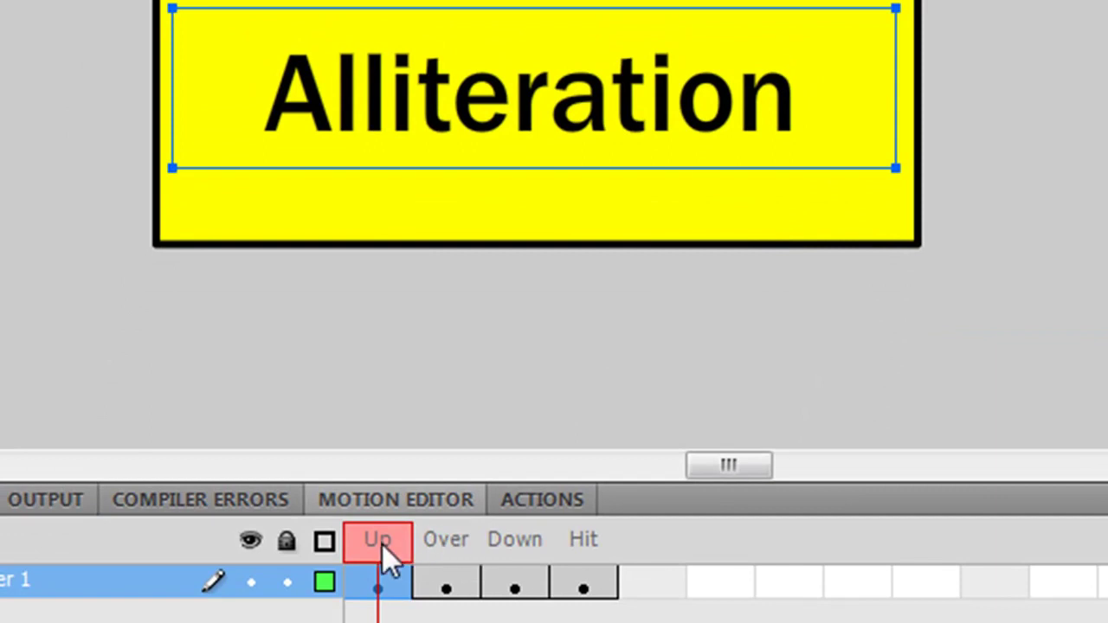
left_click(419, 543)
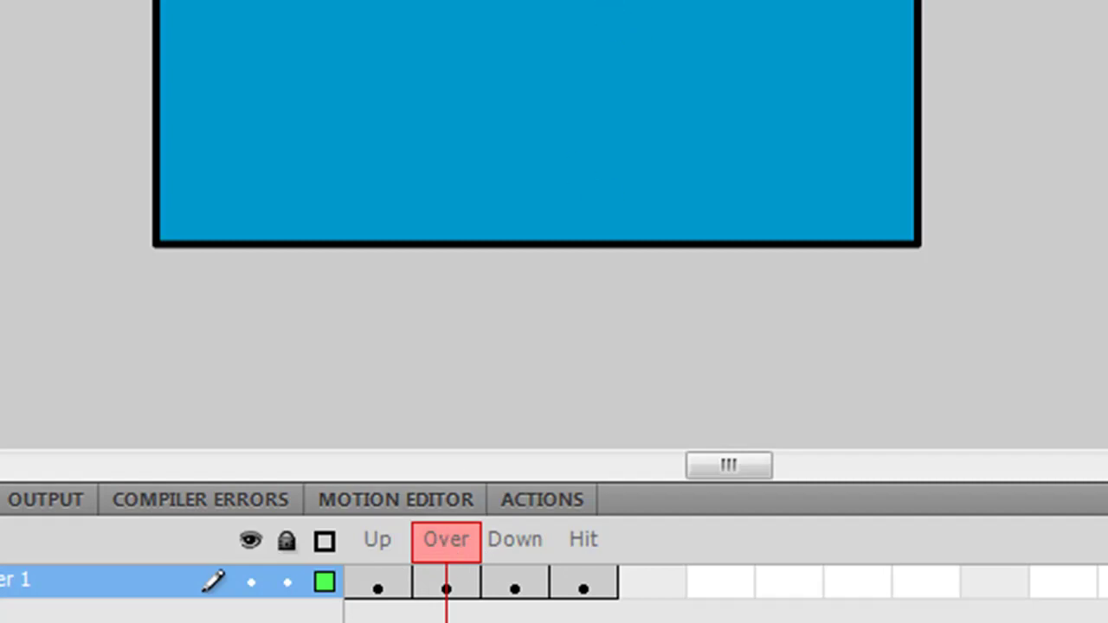
right_click(587, 2)
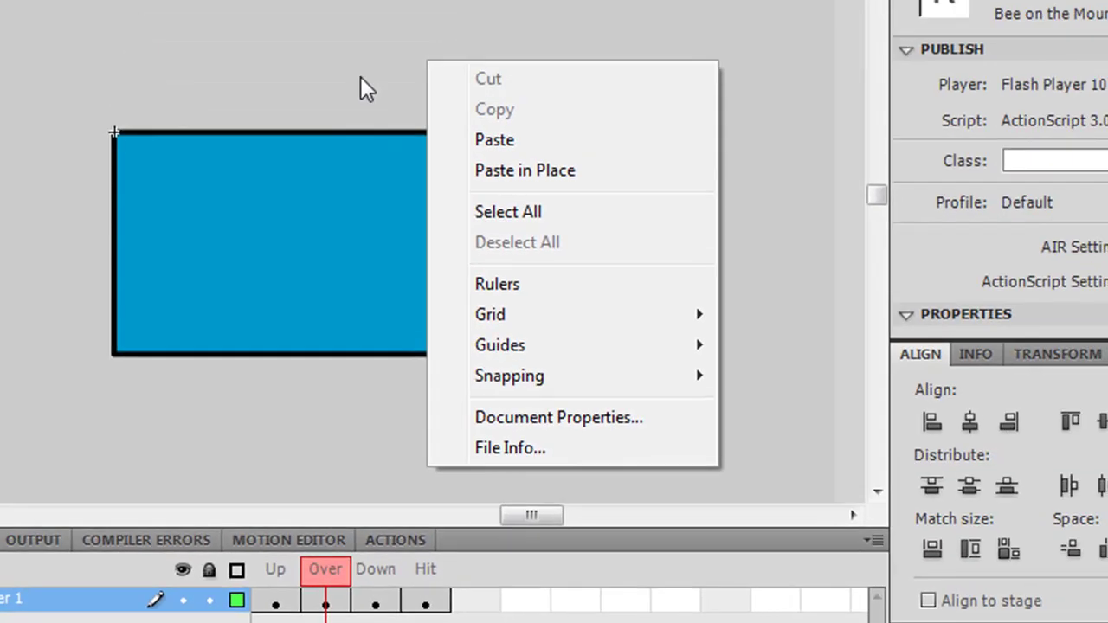
left_click(362, 77)
right_click(372, 57)
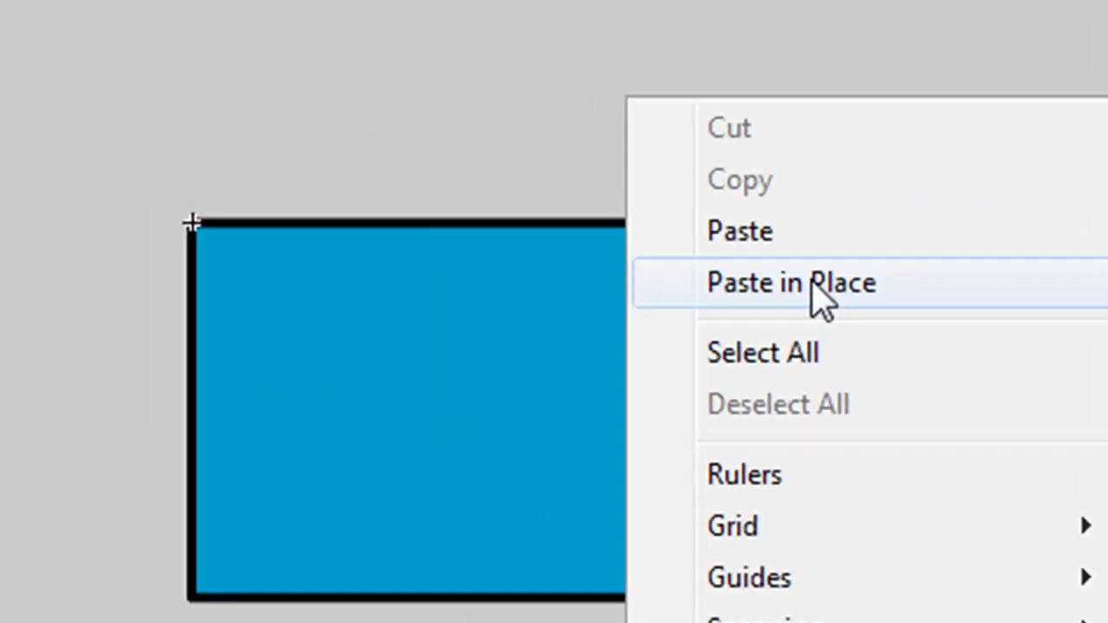
left_click(484, 168)
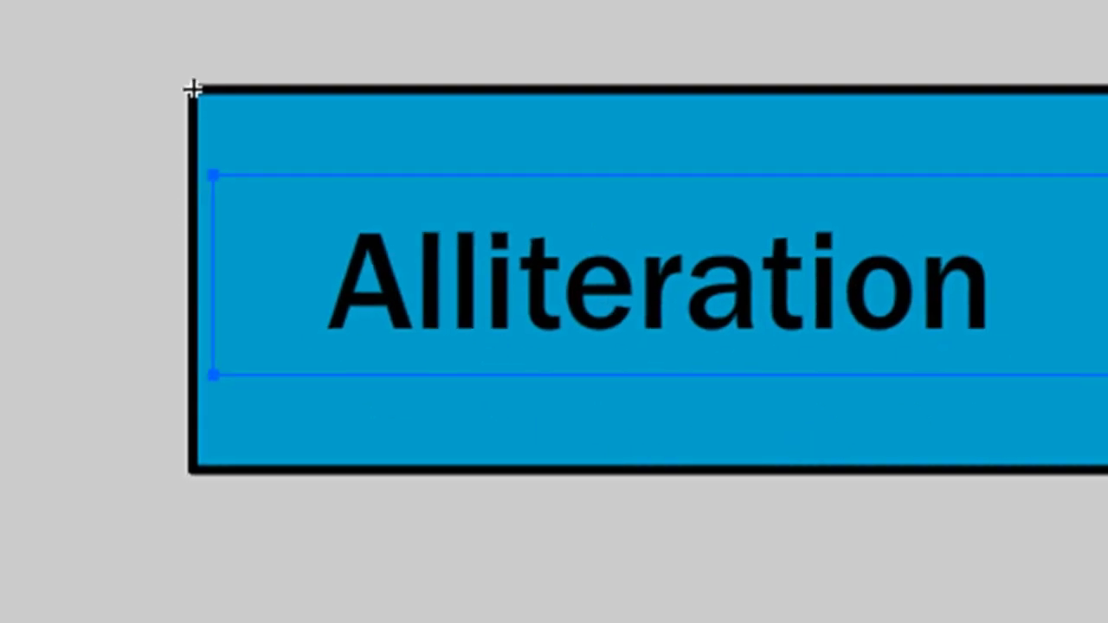
Check the button's Down, Hit, Over and Up frames.
left_click(572, 476)
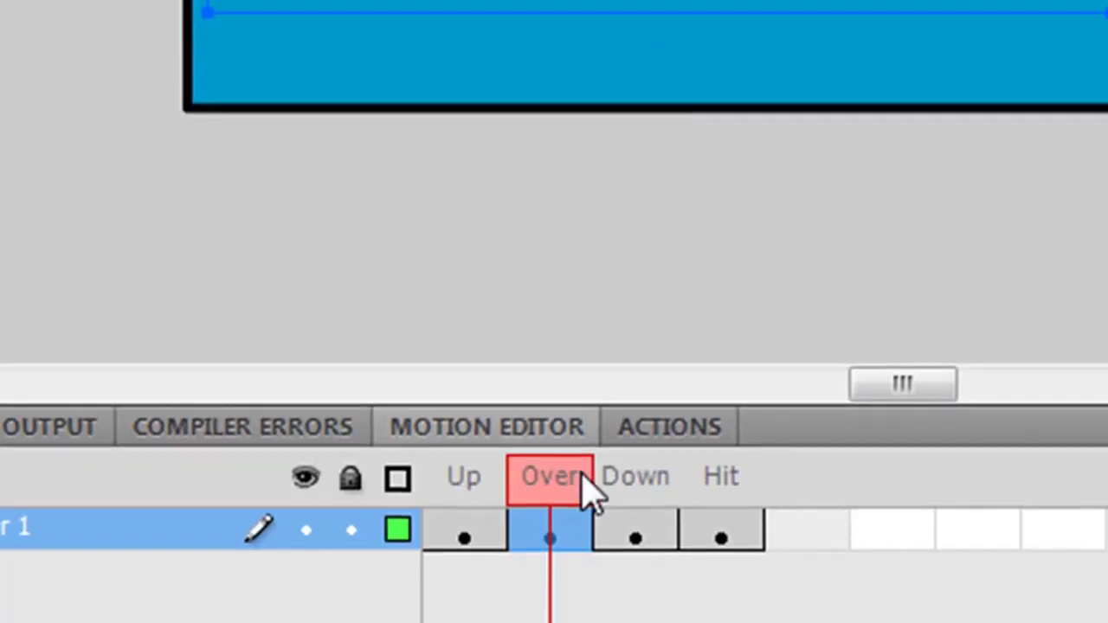
left_click(650, 467)
left_click(708, 472)
left_click(567, 472)
left_click(504, 472)
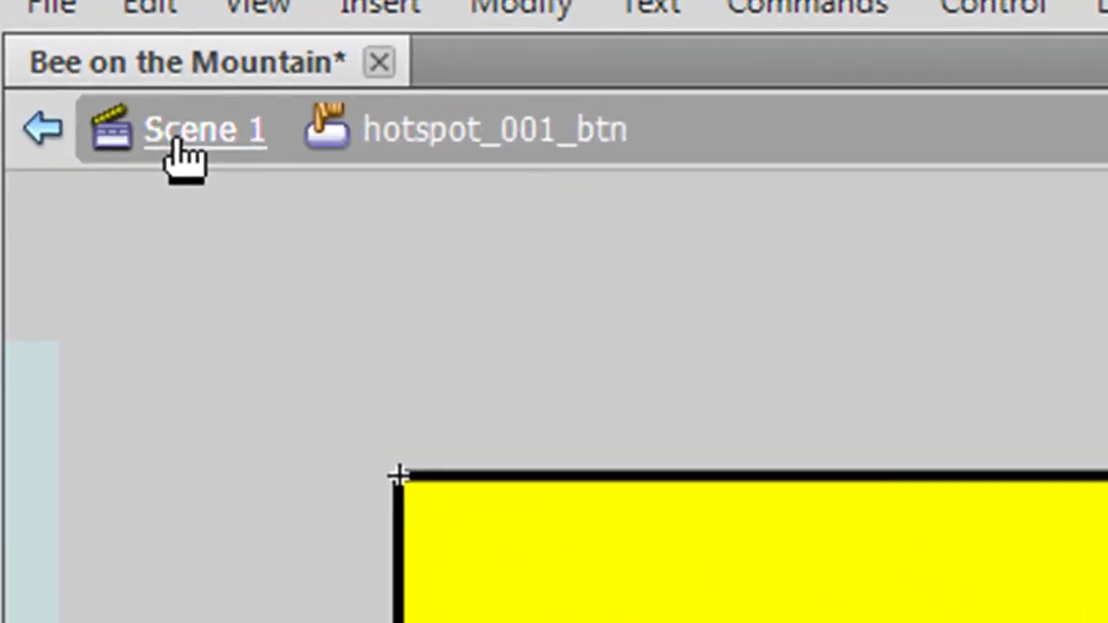
Leave symbol editing, return to Scene 1 and check the relabelled button on Slide 2.
left_click(184, 157)
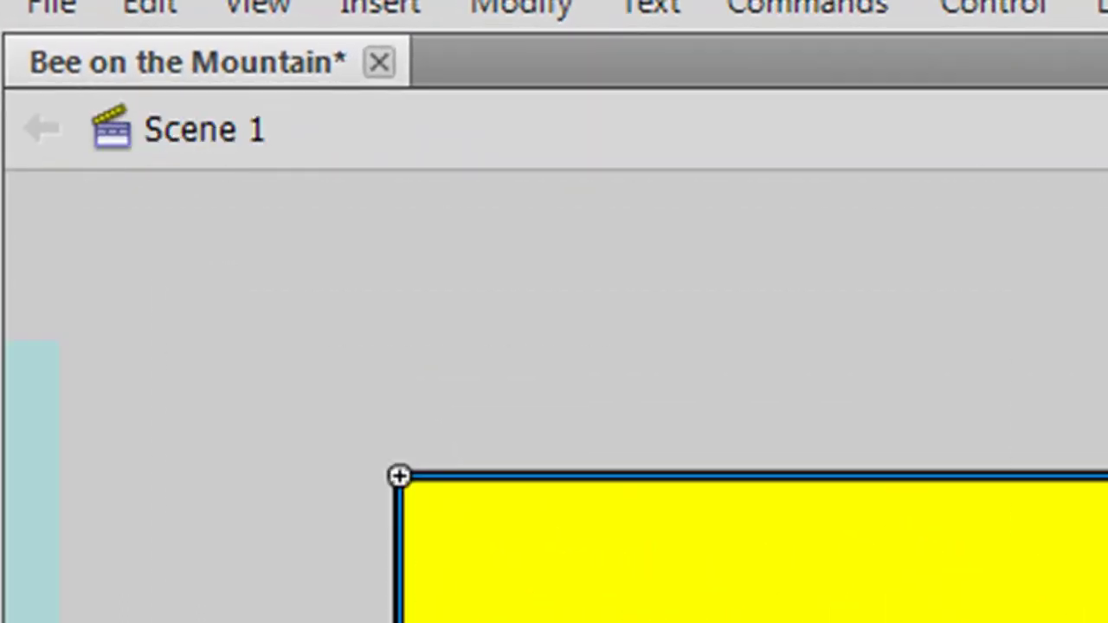
key("ctrl+minus")
key("ctrl+minus")
key("ctrl+minus")
key("ctrl+minus")
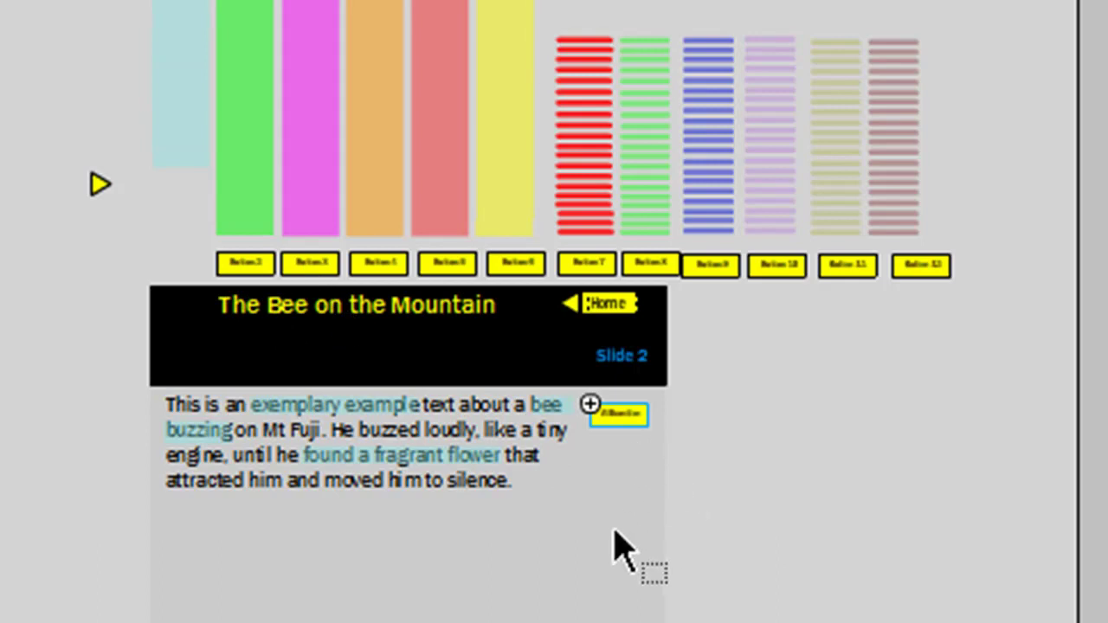
key("ctrl+=")
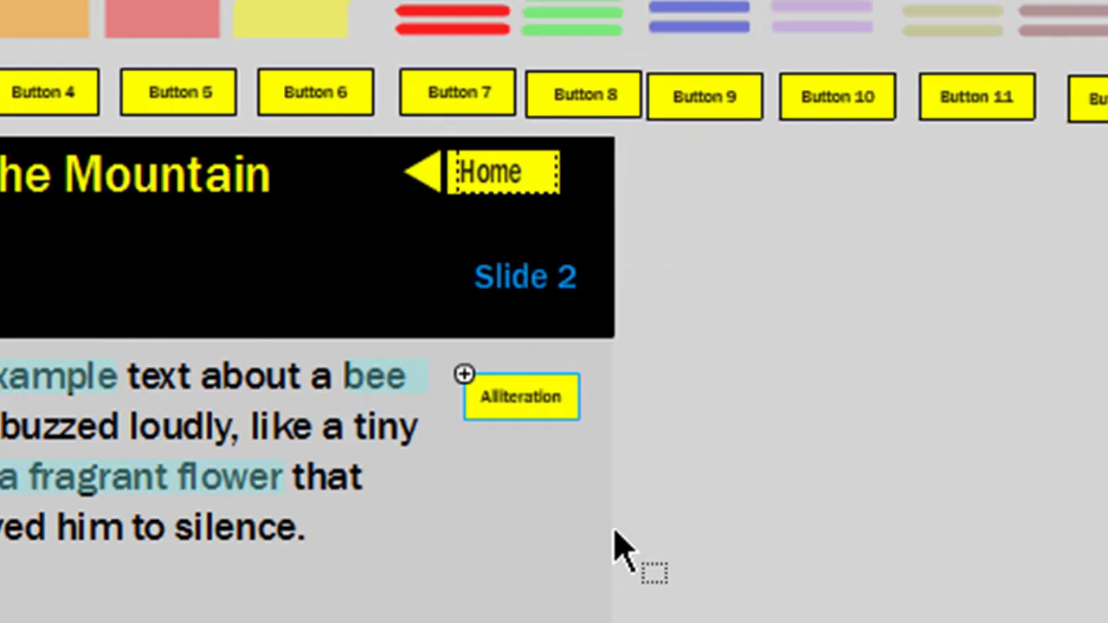
scroll(554, 312, "left", 4)
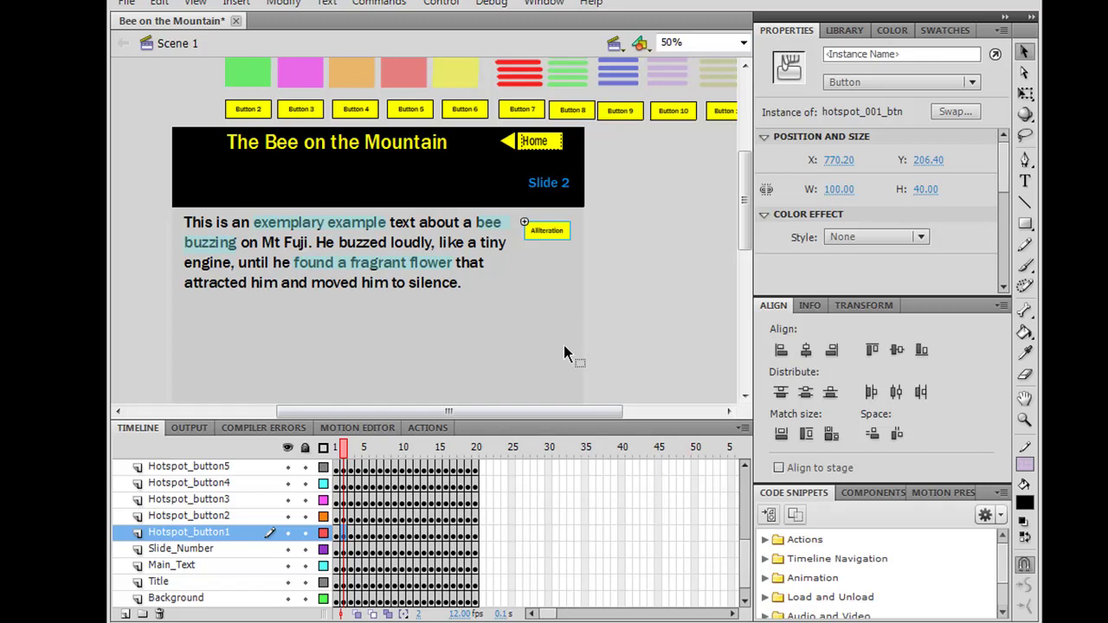
scroll(564, 346, "down", 2)
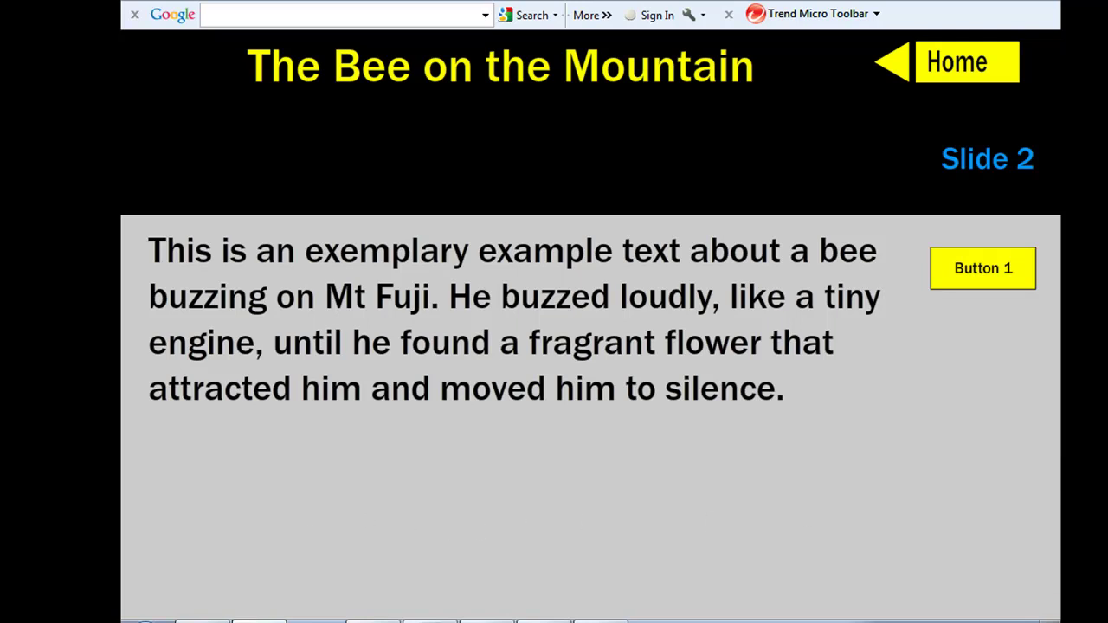
Switch to Windows Explorer and open the Bee on the Mountain HTML document in Notepad.
key("alt+Tab")
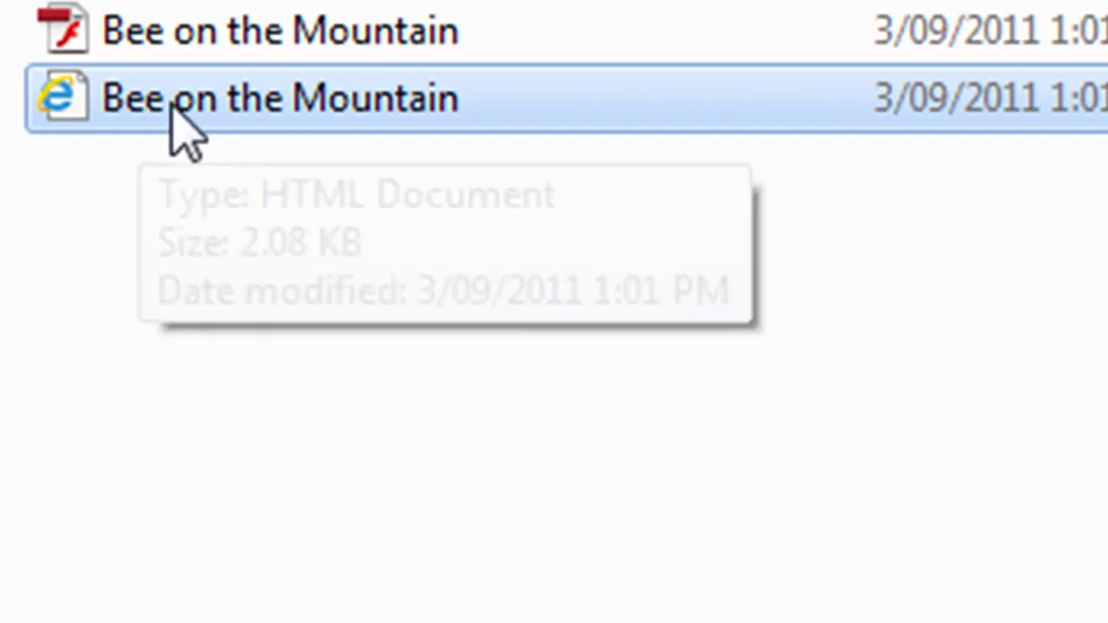
right_click(235, 109)
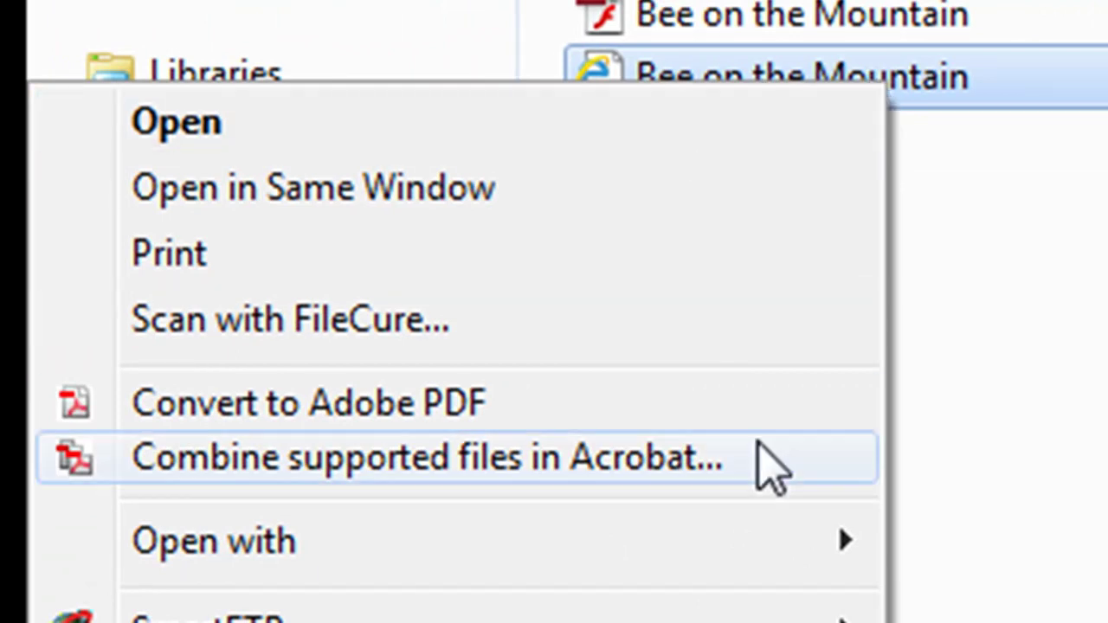
mouse_move(706, 559)
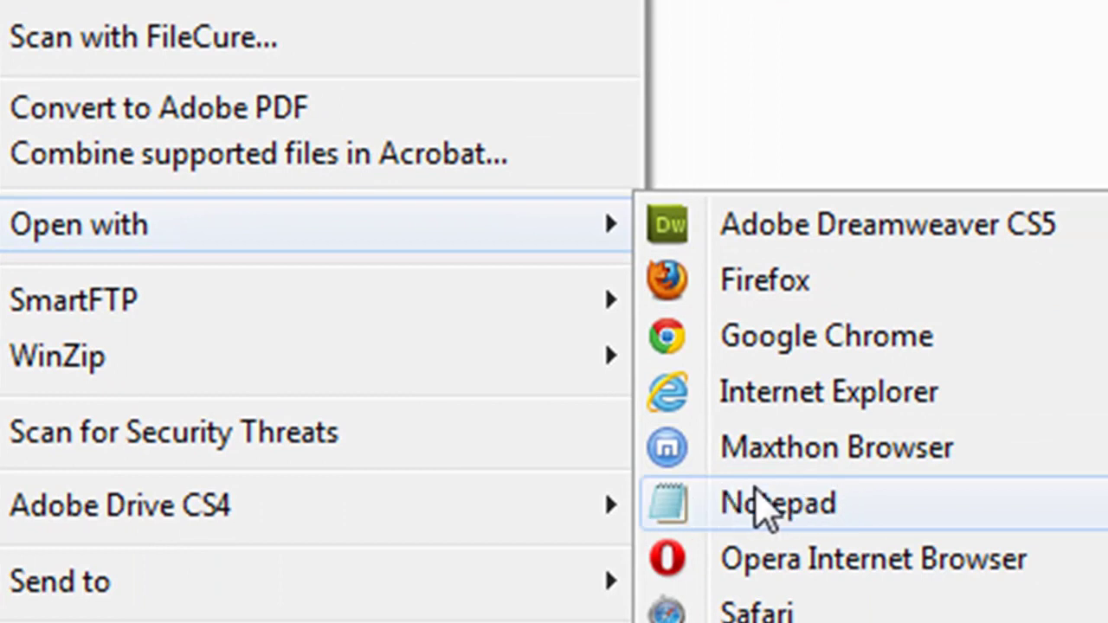
left_click(779, 504)
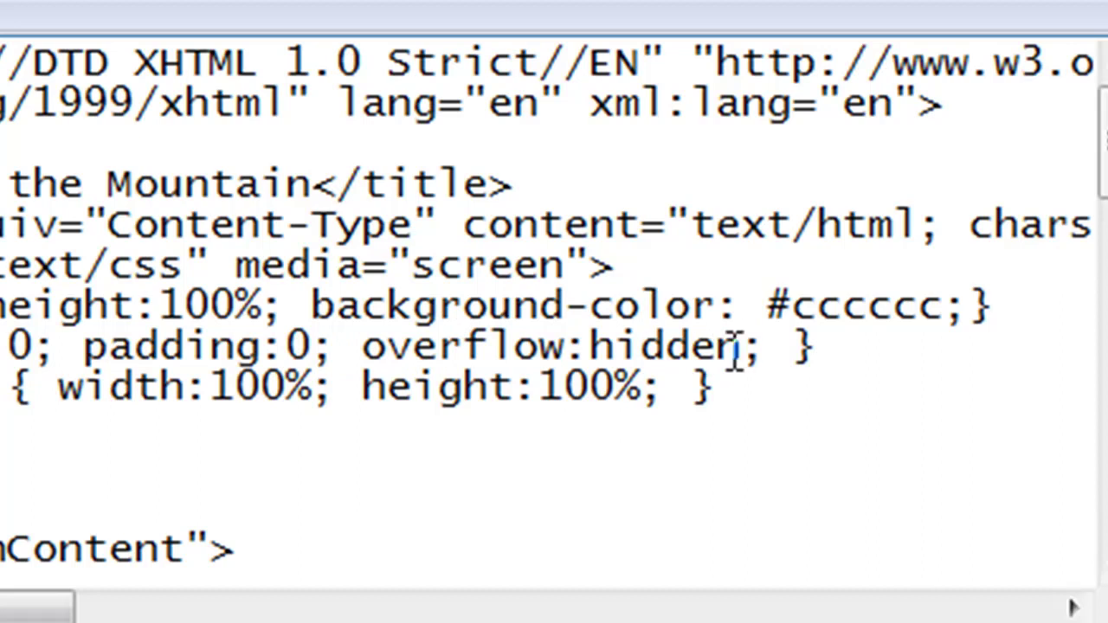
Remove overflow:hidden; from the HTML document's style code, save it, and reload the page in Internet Explorer.
left_click_drag(767, 346, 364, 351)
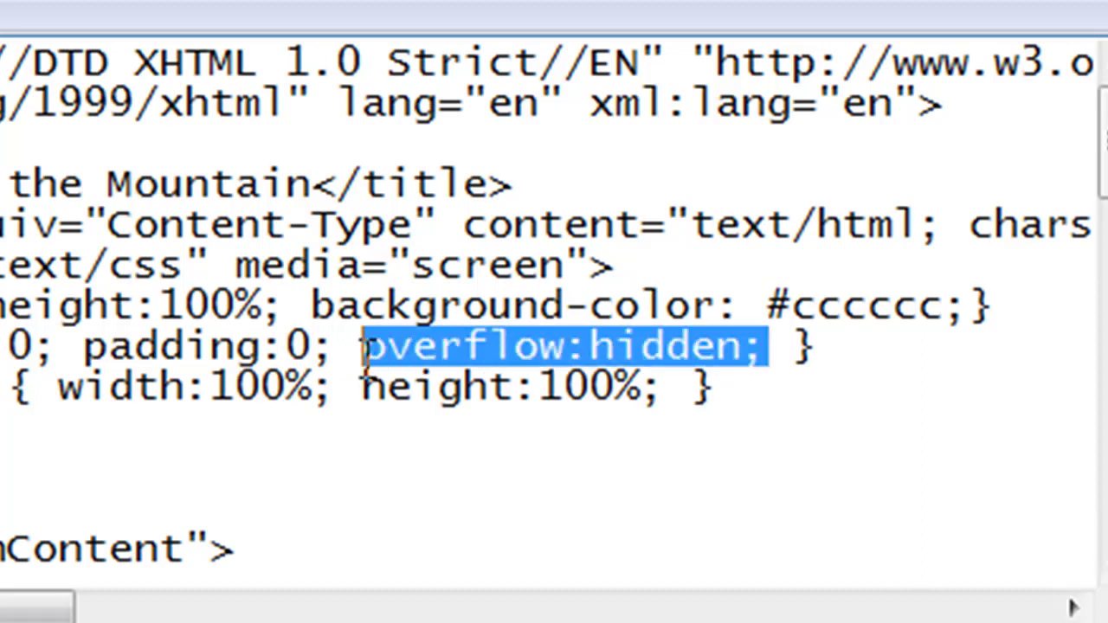
key("Delete")
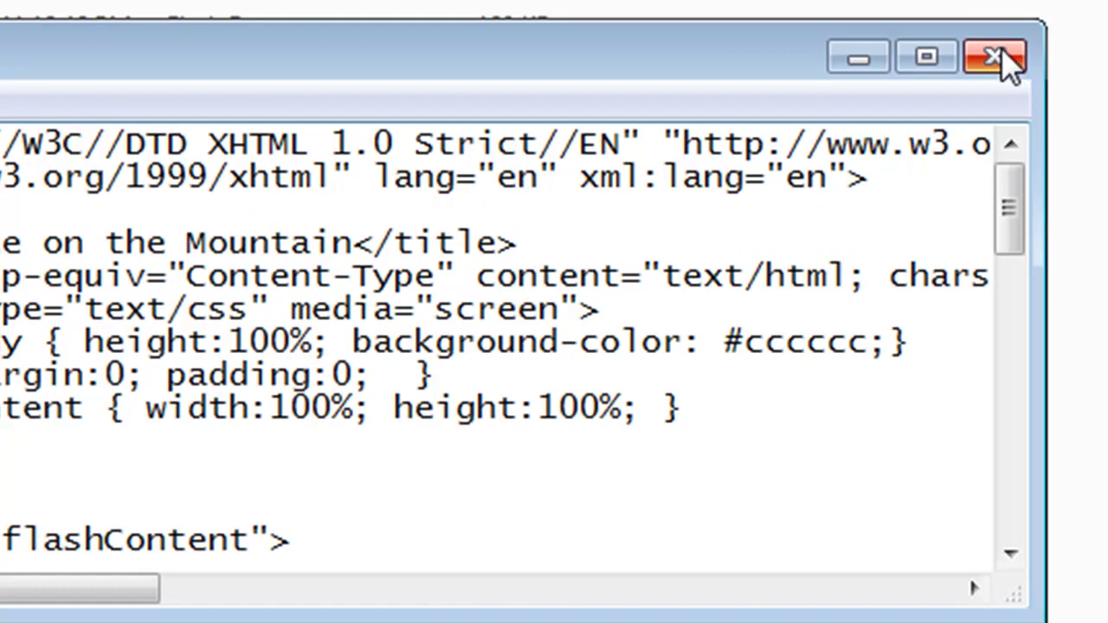
left_click(1010, 52)
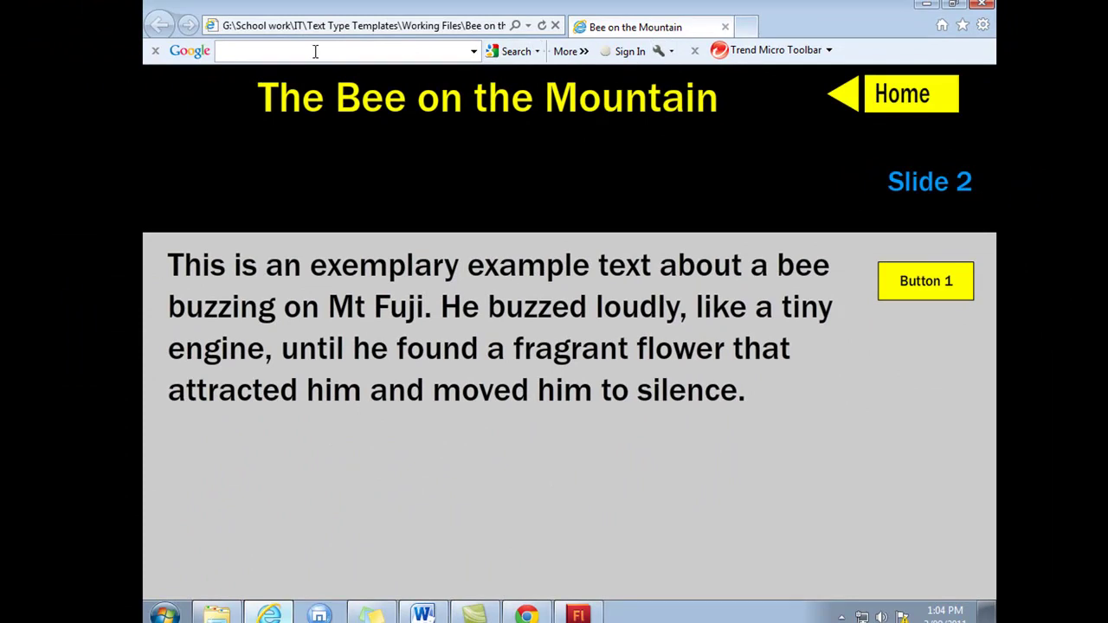
left_click(542, 26)
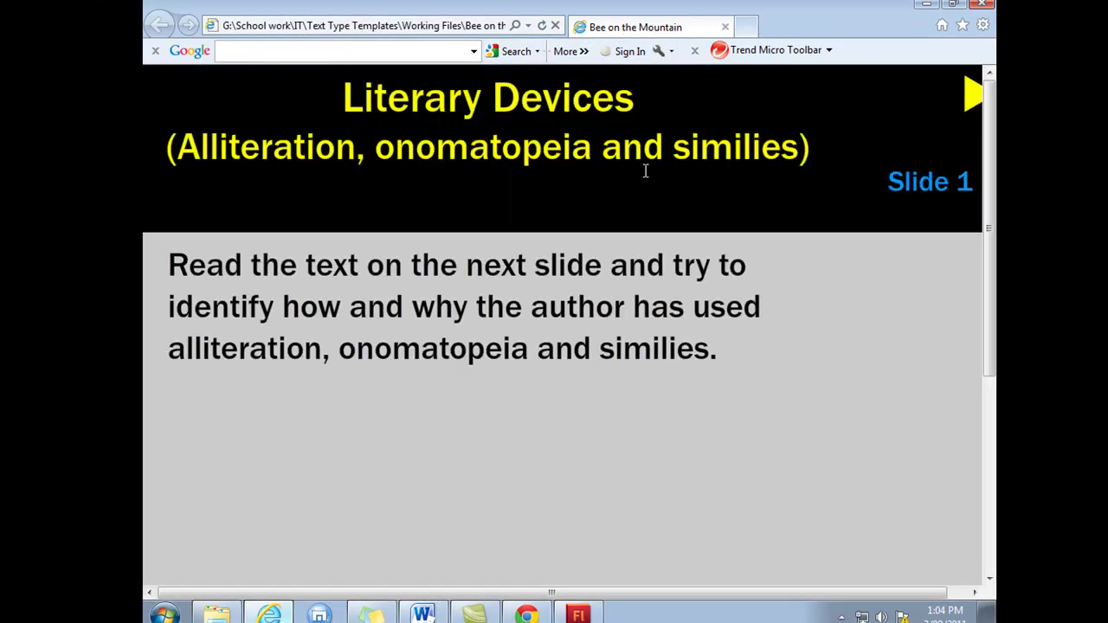